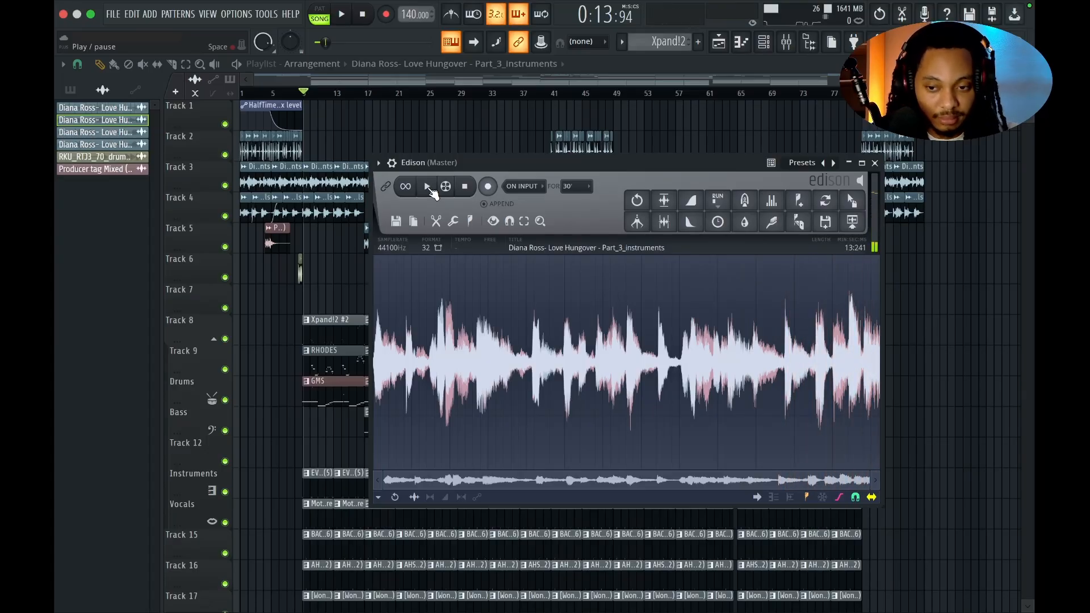
Play the Diana Ross Love Hungover instruments sample in Edison.
{"action": "left_click", "coordinate": [427, 187]}
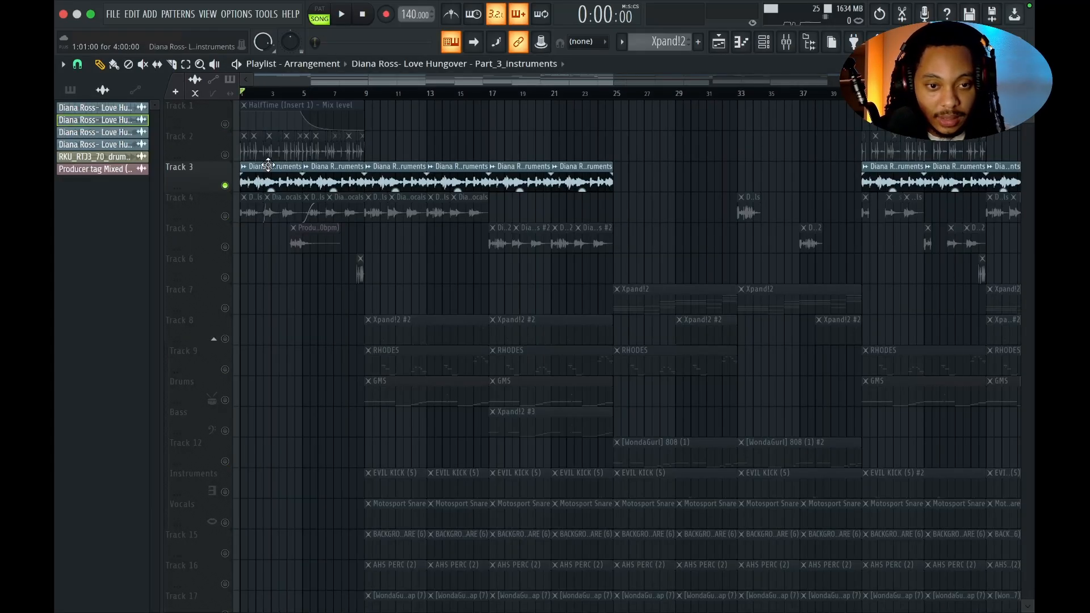
Unmute Track 1, check the instruments clip's channel settings and play Track 3 from bar 9.
{"action": "left_click", "coordinate": [225, 125]}
{"action": "left_click", "coordinate": [366, 93]}
{"action": "double_click", "coordinate": [396, 169]}
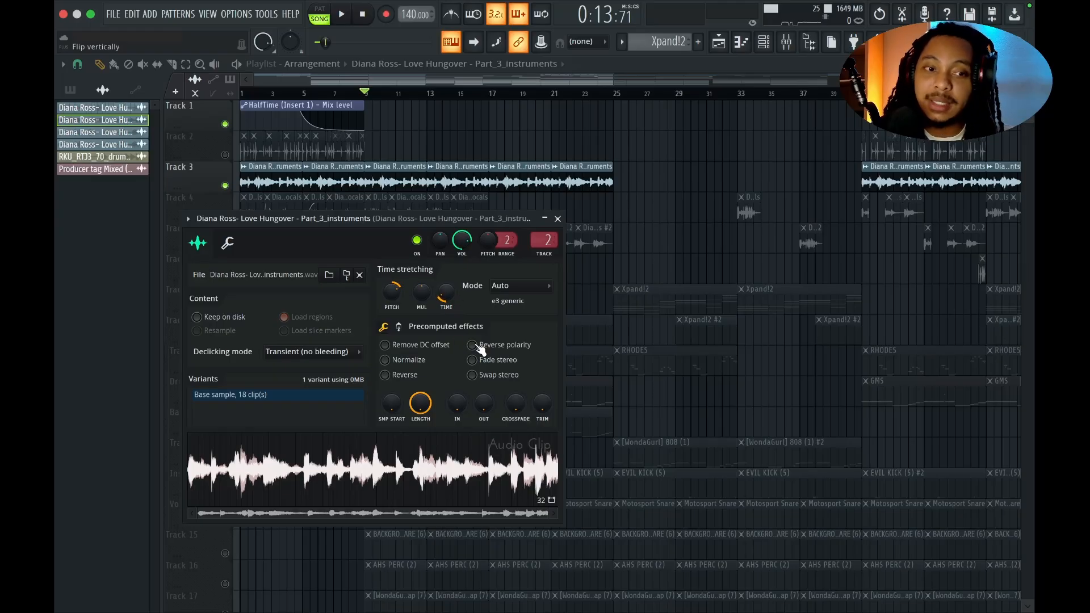
{"action": "left_click", "coordinate": [558, 219]}
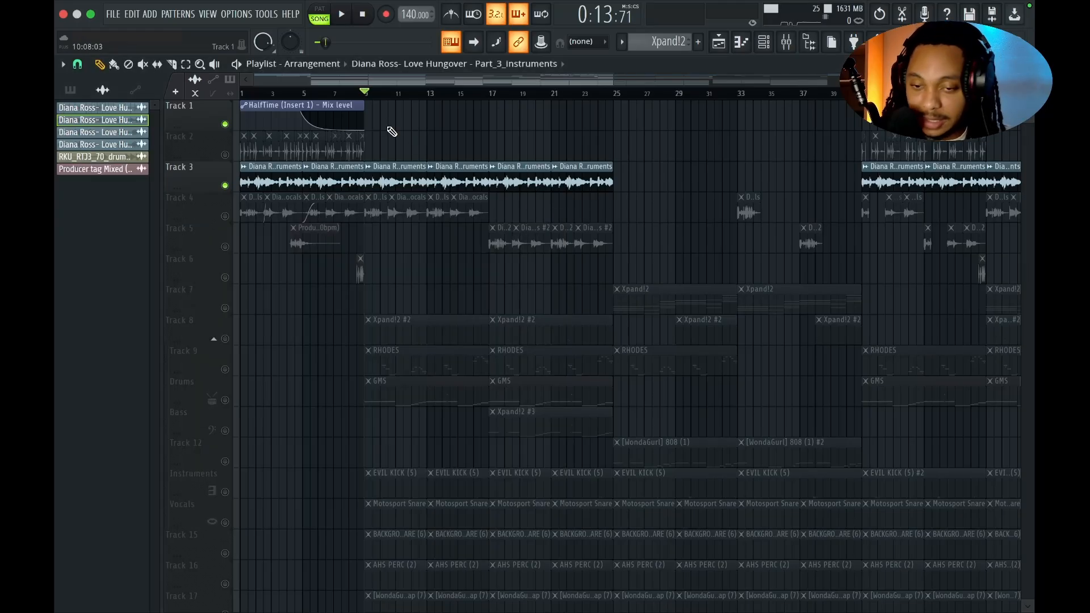
{"action": "key", "text": "space"}
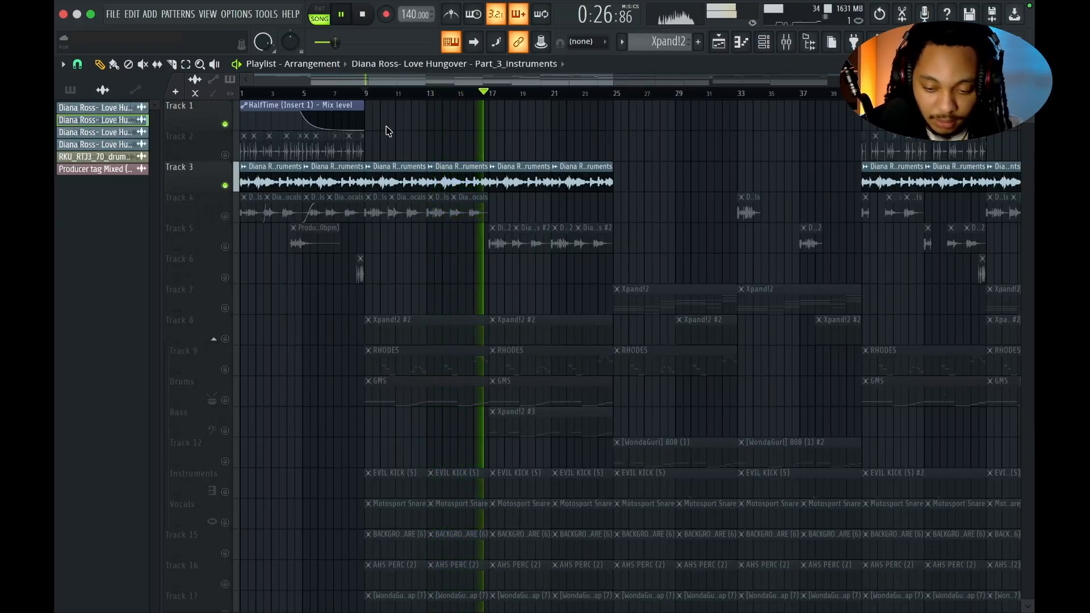
{"action": "key", "text": "space"}
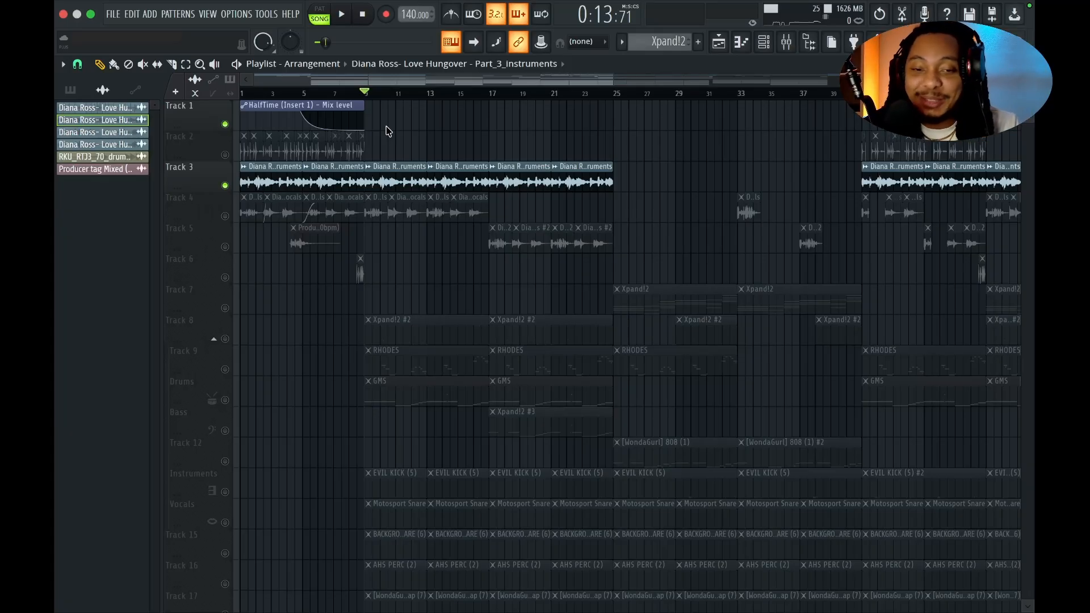
Unmute Tracks 4 and 5 and play the vocal chops together with the instruments sample from bar 9.
{"action": "left_click", "coordinate": [226, 217]}
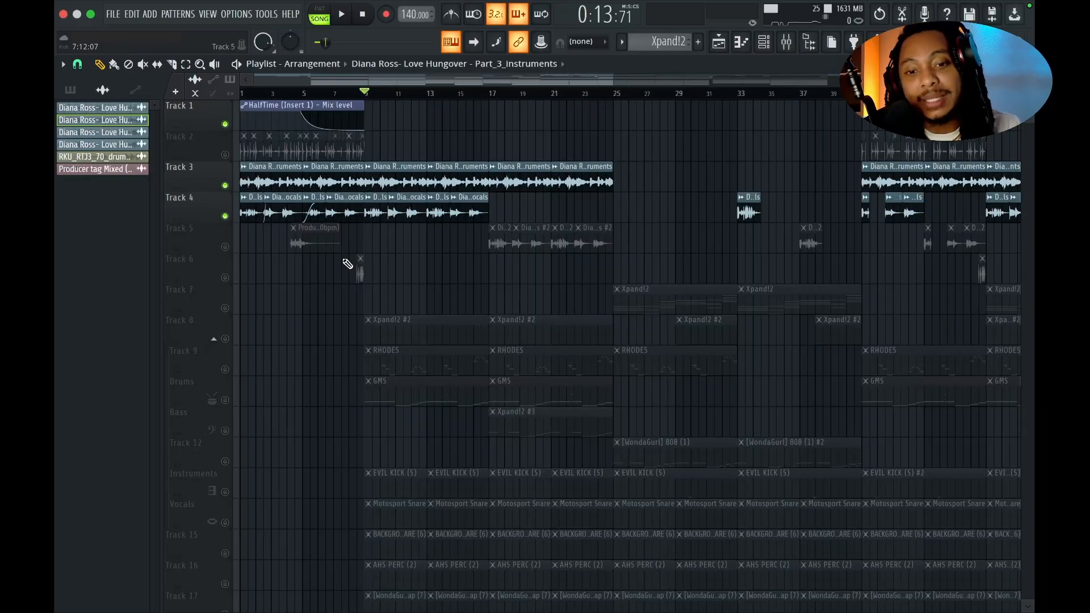
{"action": "left_click", "coordinate": [226, 247]}
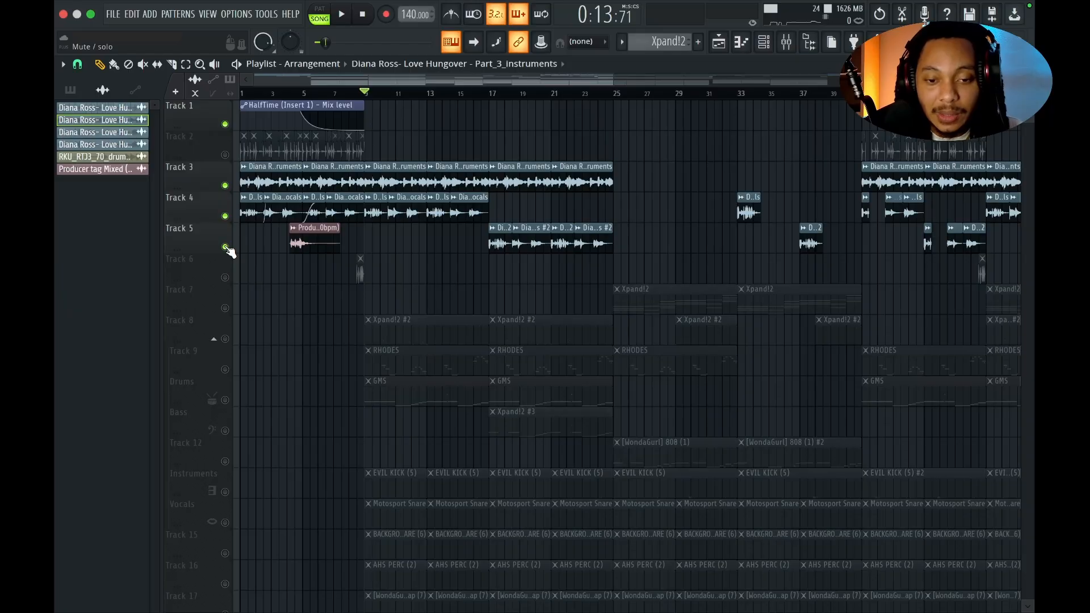
{"action": "key", "text": "space"}
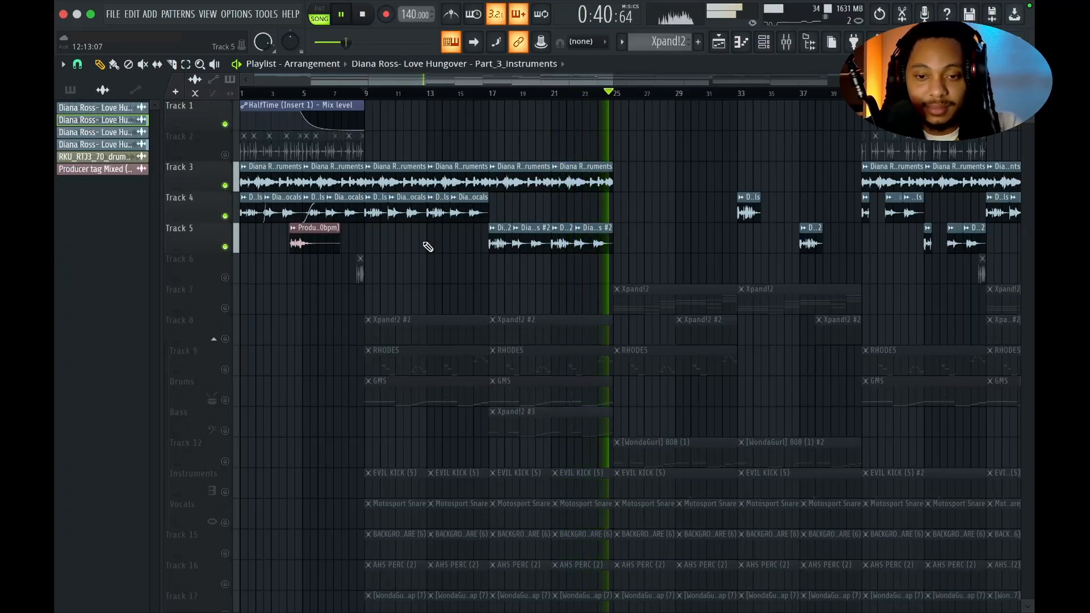
{"action": "key", "text": "space"}
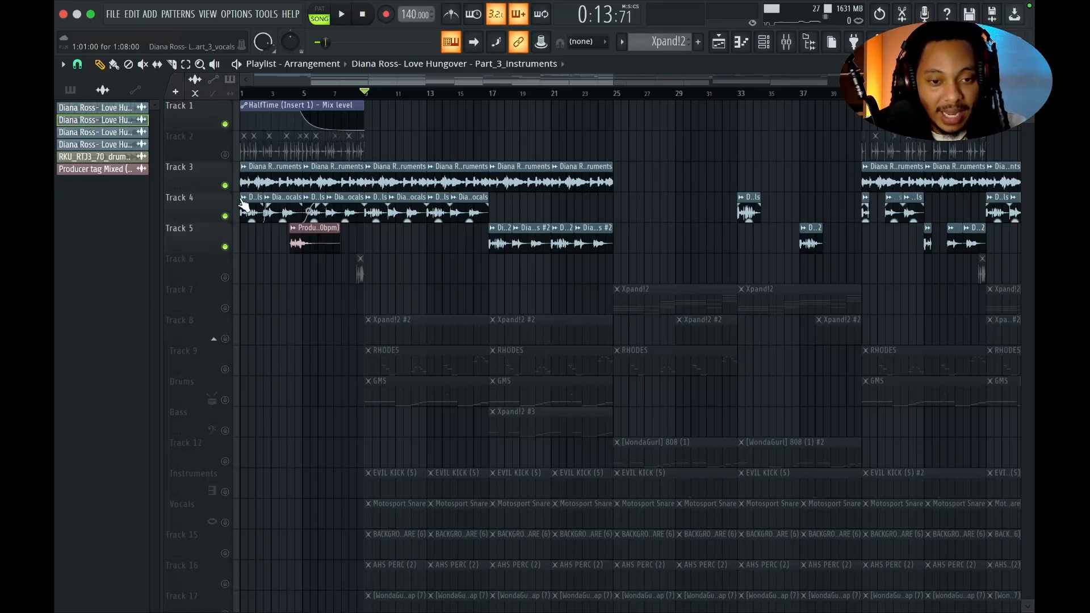
Mute Track 3 and examine the time-stretching settings of the Part_3_vocals clip on Track 4.
{"action": "left_click", "coordinate": [226, 186]}
{"action": "double_click", "coordinate": [380, 204]}
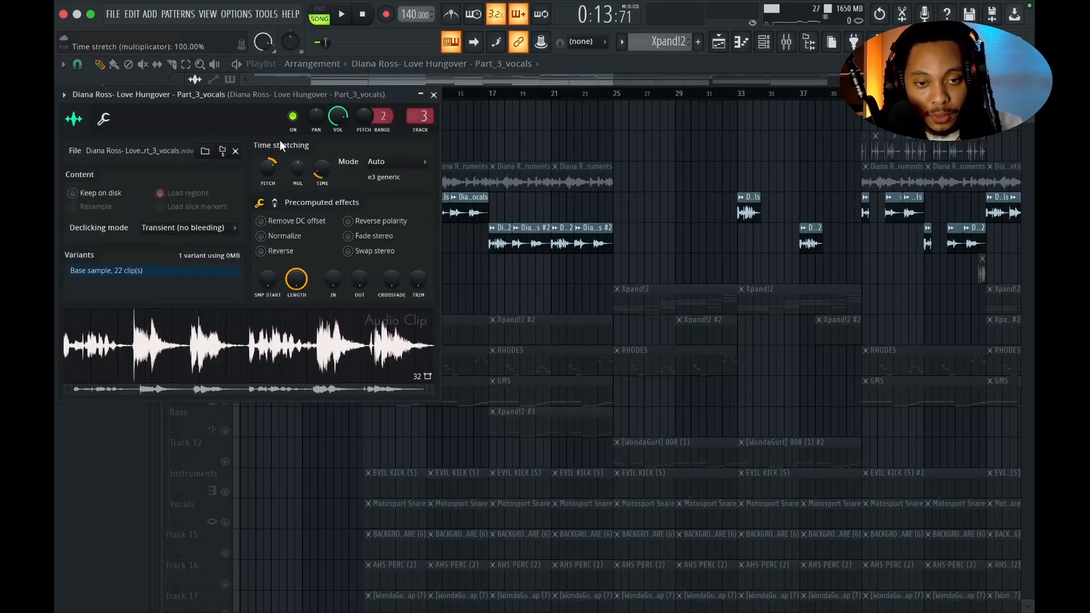
{"action": "left_click_drag", "start_coordinate": [218, 94], "coordinate": [720, 206]}
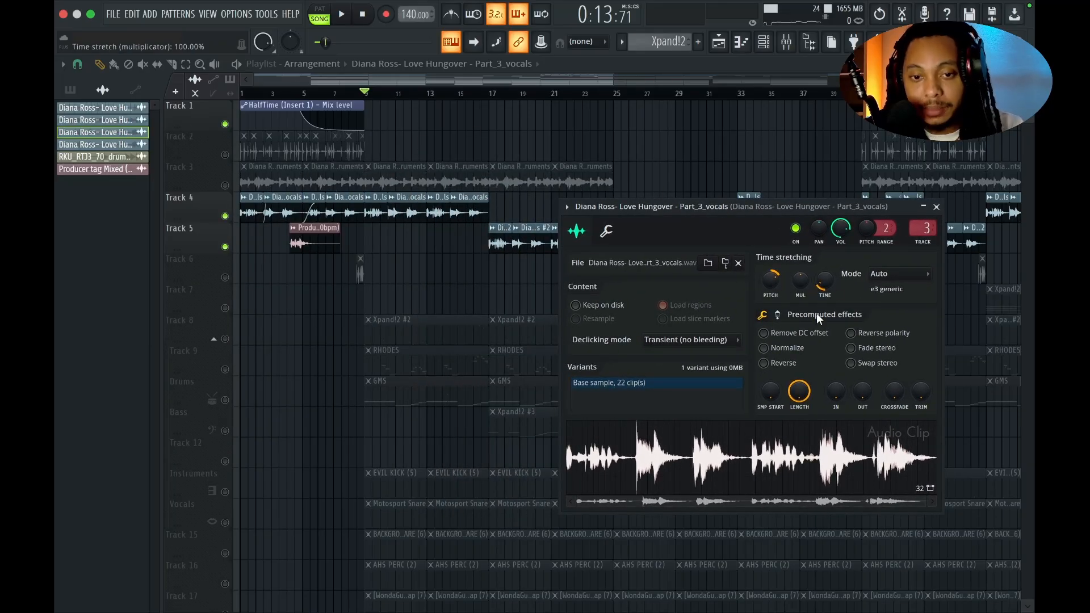
{"action": "left_click", "coordinate": [936, 207]}
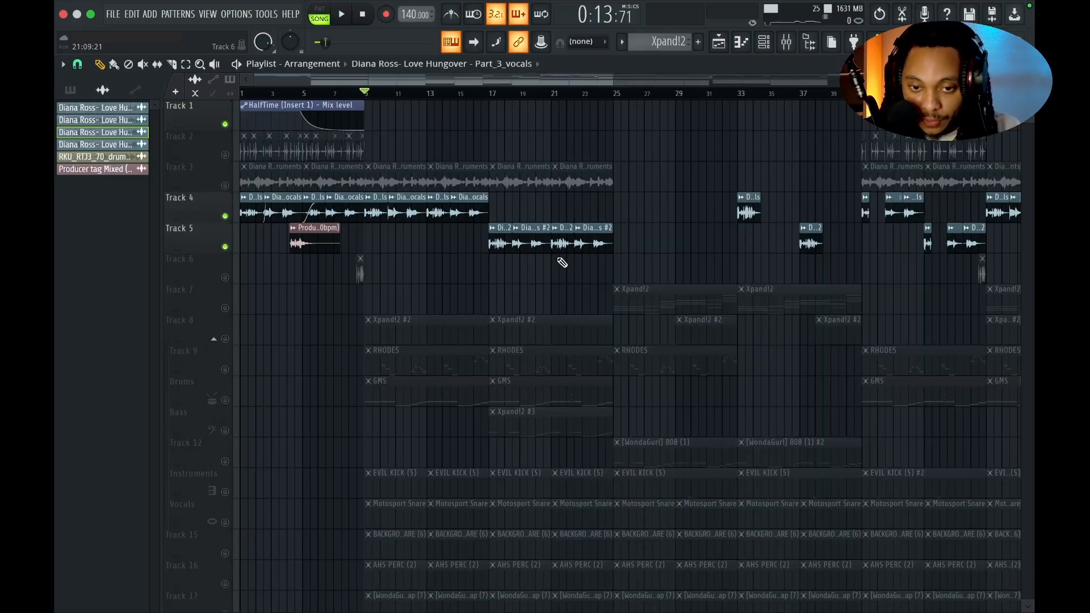
Examine the pitch shift setting of the Part_3_vocals #2 clip on Track 5 and unmute Track 3.
{"action": "double_click", "coordinate": [533, 242]}
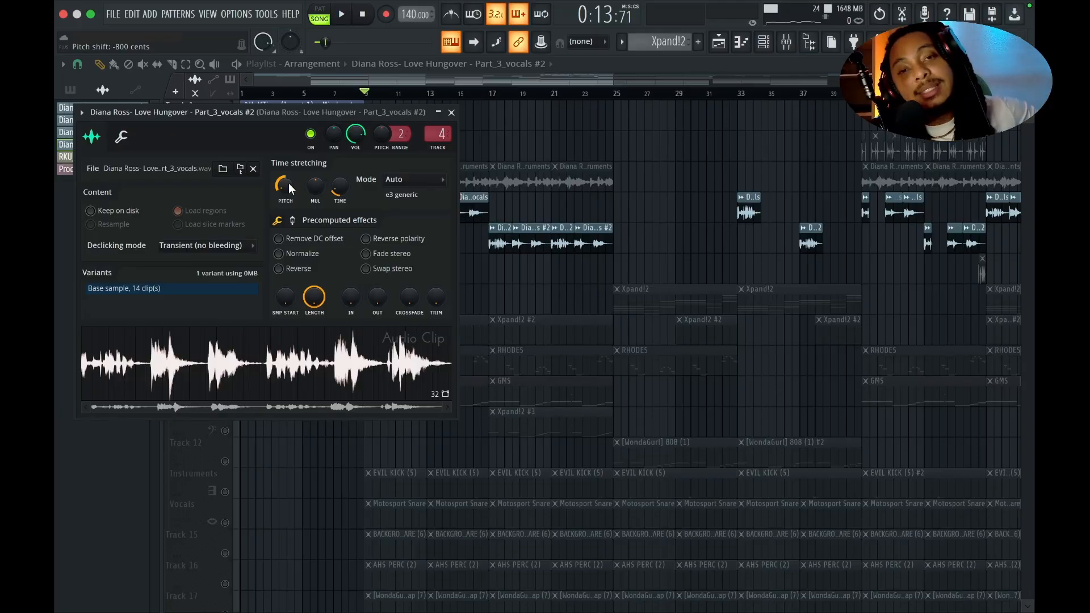
{"action": "left_click", "coordinate": [451, 112]}
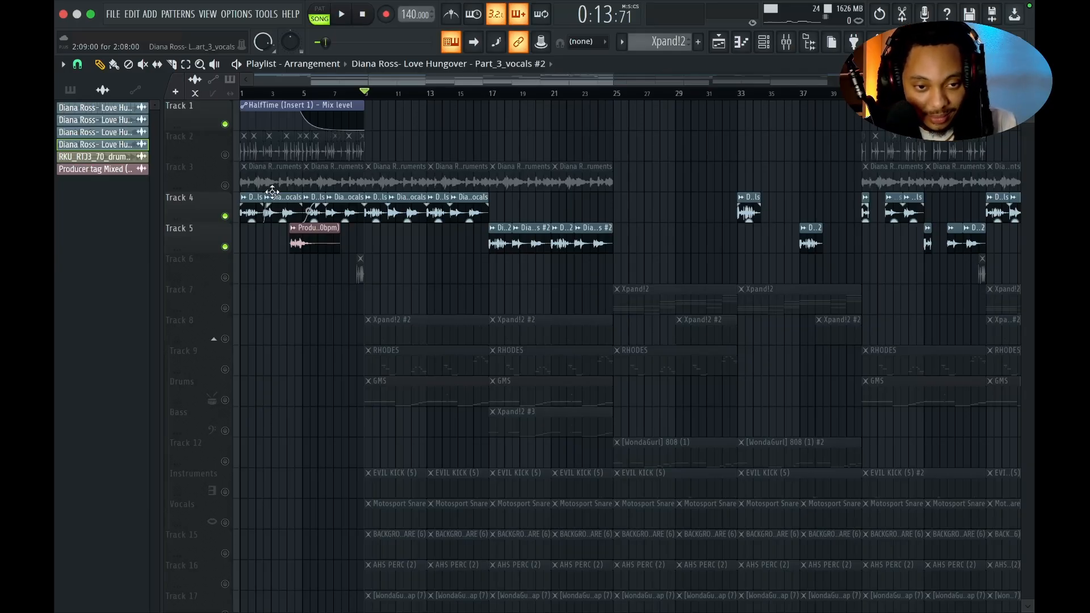
{"action": "left_click", "coordinate": [225, 185]}
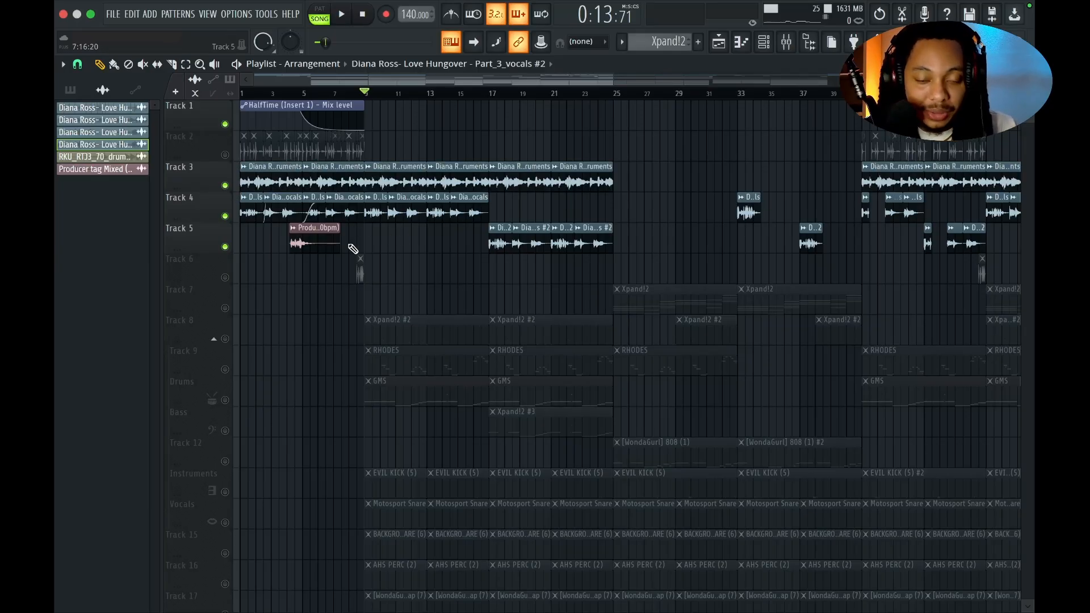
Solo Track 8 with the Xpand!2 #2 patterns and unmute Track 9 with the RHODES patterns.
{"action": "left_click", "coordinate": [225, 339]}
{"action": "right_click", "coordinate": [225, 339]}
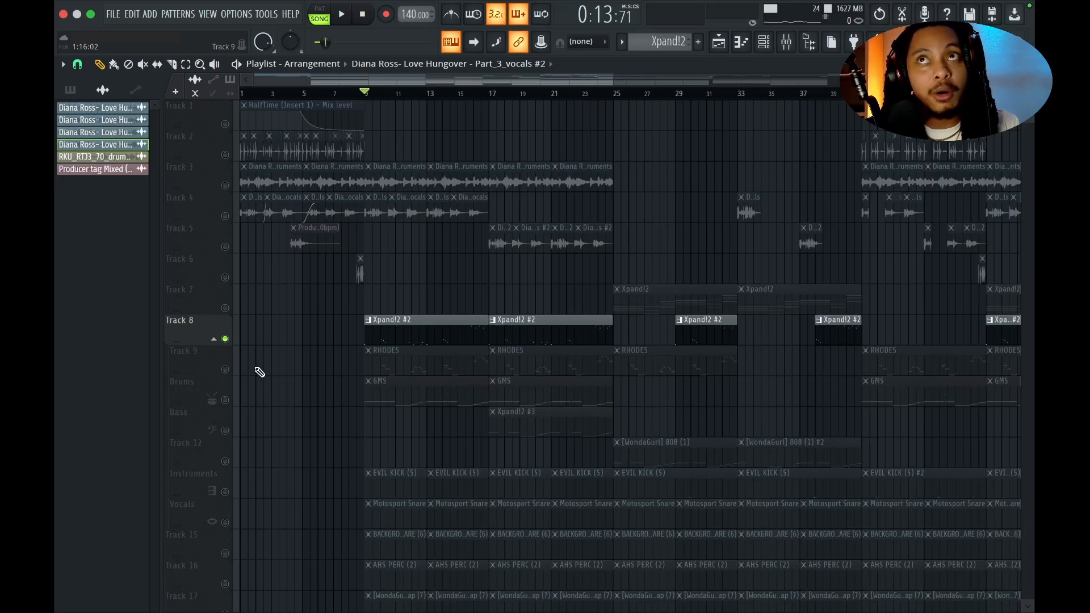
{"action": "left_click", "coordinate": [225, 369]}
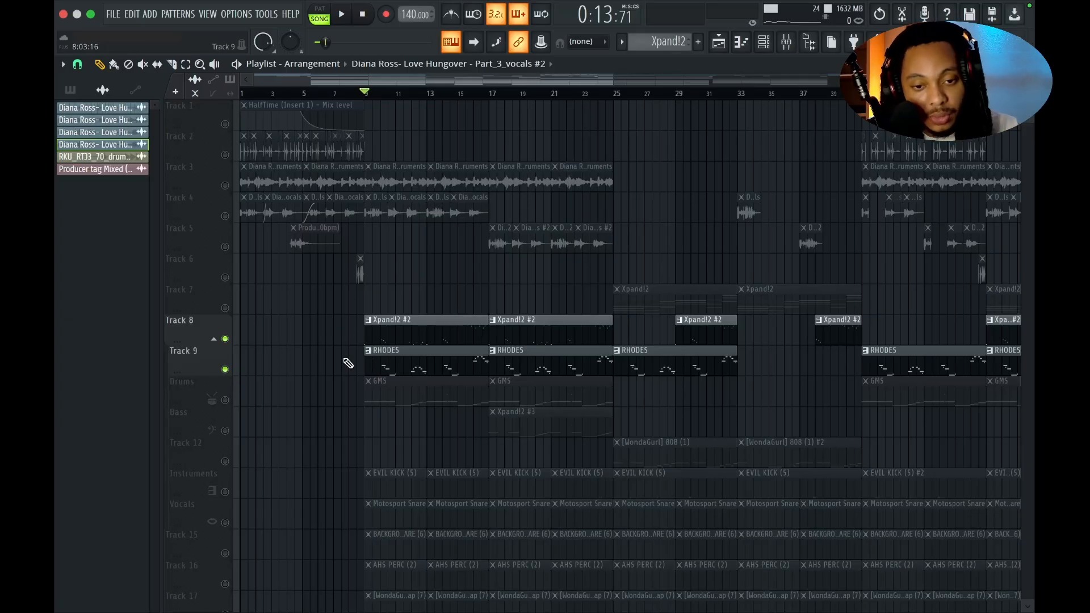
Select the Xpand!2 #2 pattern and examine the instrument loaded in the Xpand!2 channel.
{"action": "left_click", "coordinate": [380, 335]}
{"action": "left_click", "coordinate": [763, 41]}
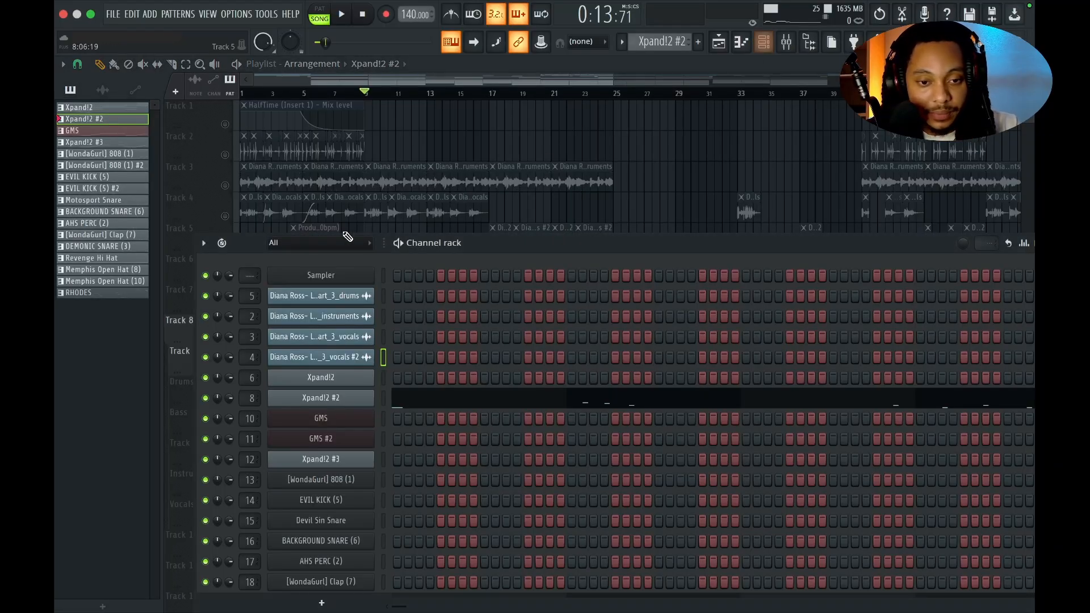
{"action": "left_click", "coordinate": [343, 380]}
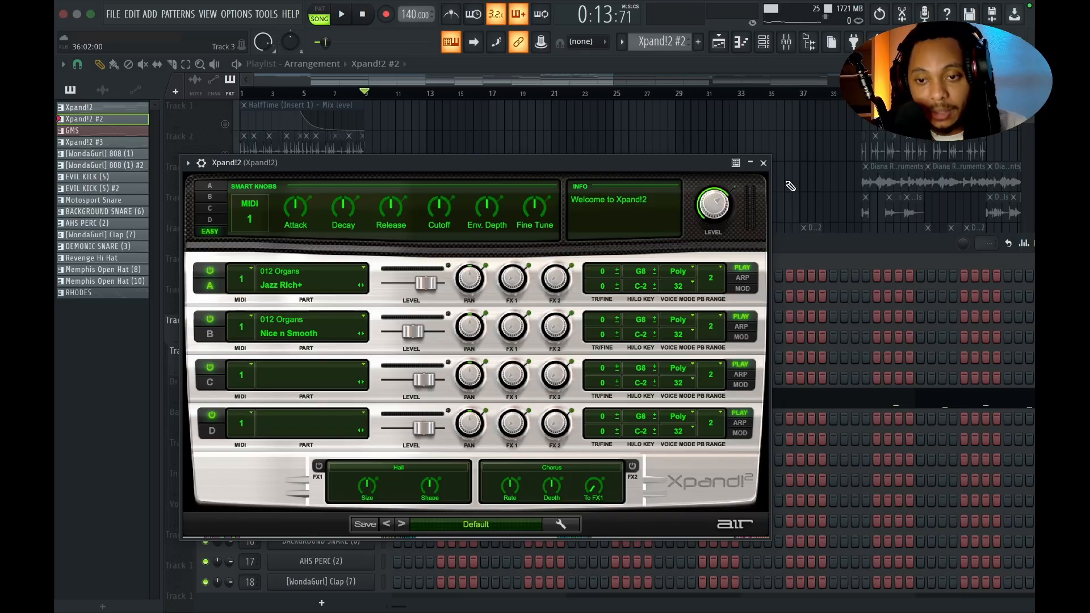
{"action": "left_click", "coordinate": [763, 162]}
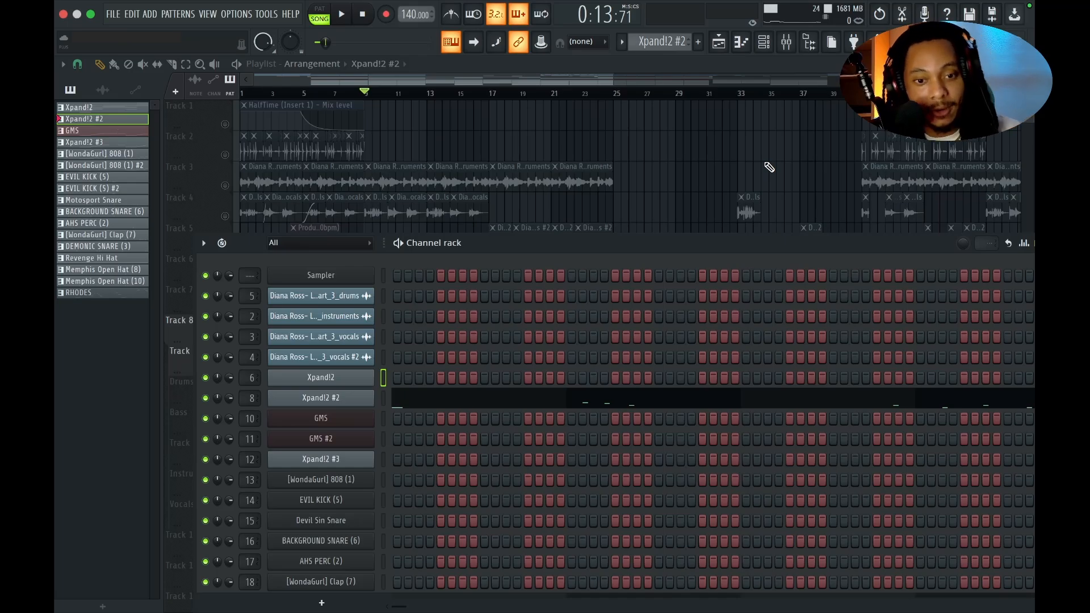
{"action": "key", "text": "F6"}
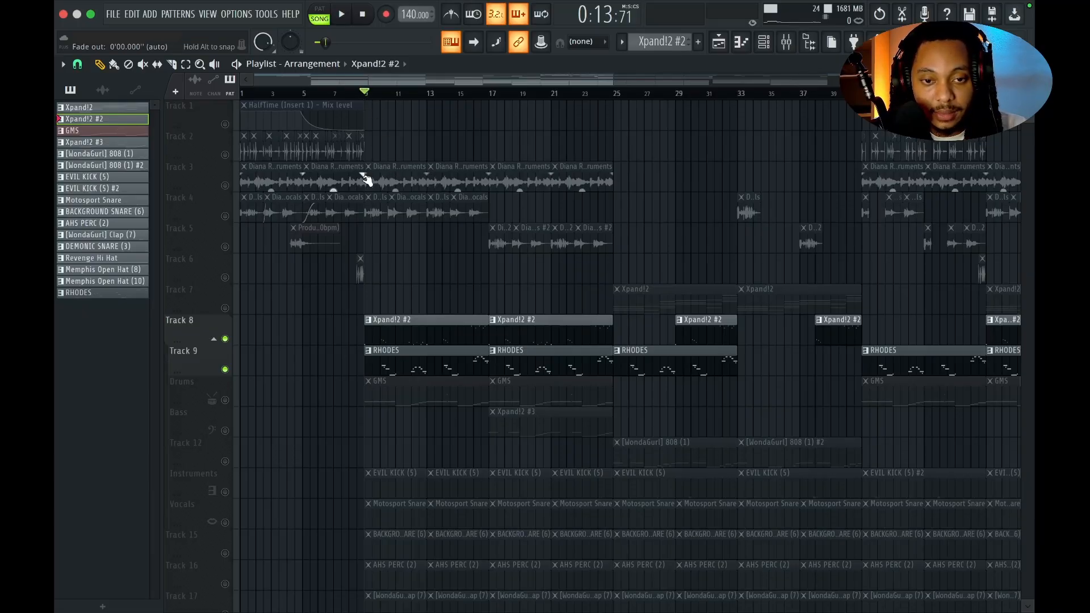
Unmute Track 1 and play the Xpand!2 #2 and RHODES patterns together from bar 9.
{"action": "left_click", "coordinate": [341, 100]}
{"action": "left_click", "coordinate": [364, 101]}
{"action": "left_click", "coordinate": [372, 96]}
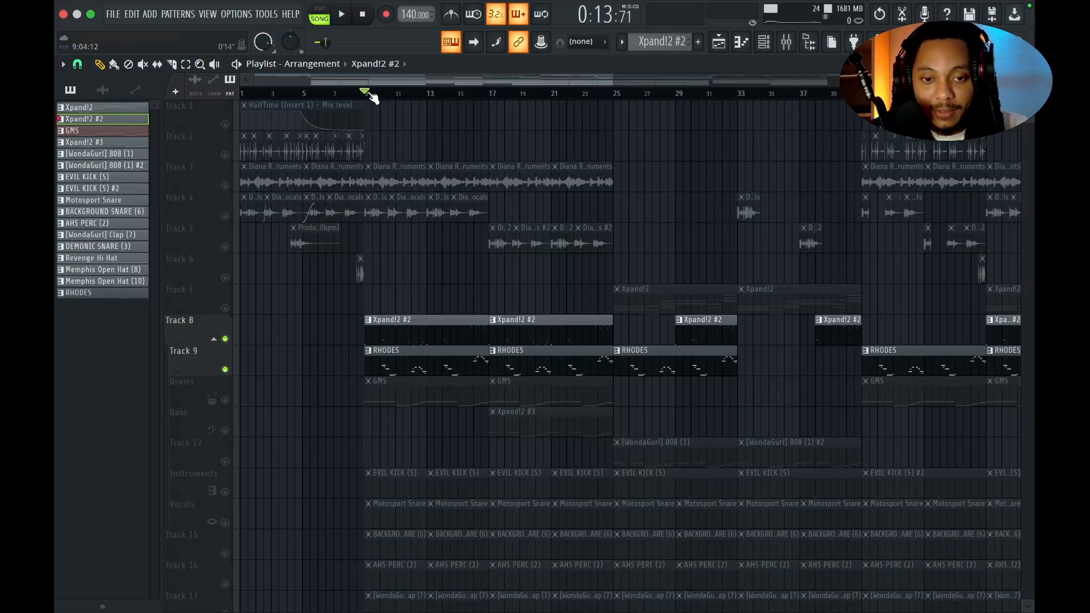
{"action": "key", "text": "space"}
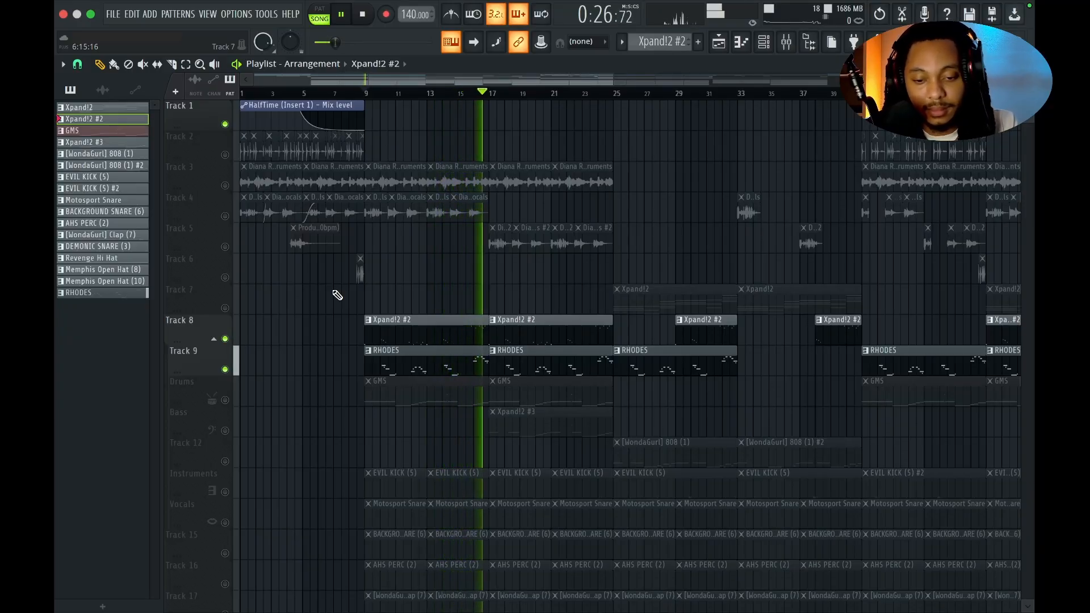
{"action": "key", "text": "space"}
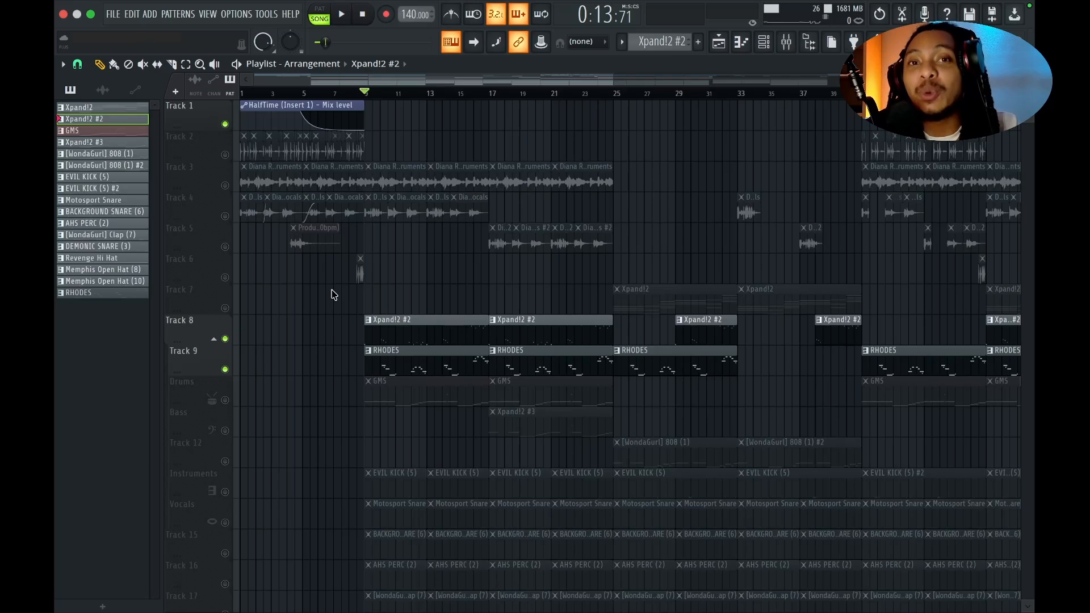
Solo Track 8, play the Xpand!2 #2 pattern while viewing its notes in the piano roll, and return to the playlist.
{"action": "left_click", "coordinate": [227, 339]}
{"action": "right_click", "coordinate": [227, 339]}
{"action": "double_click", "coordinate": [425, 336]}
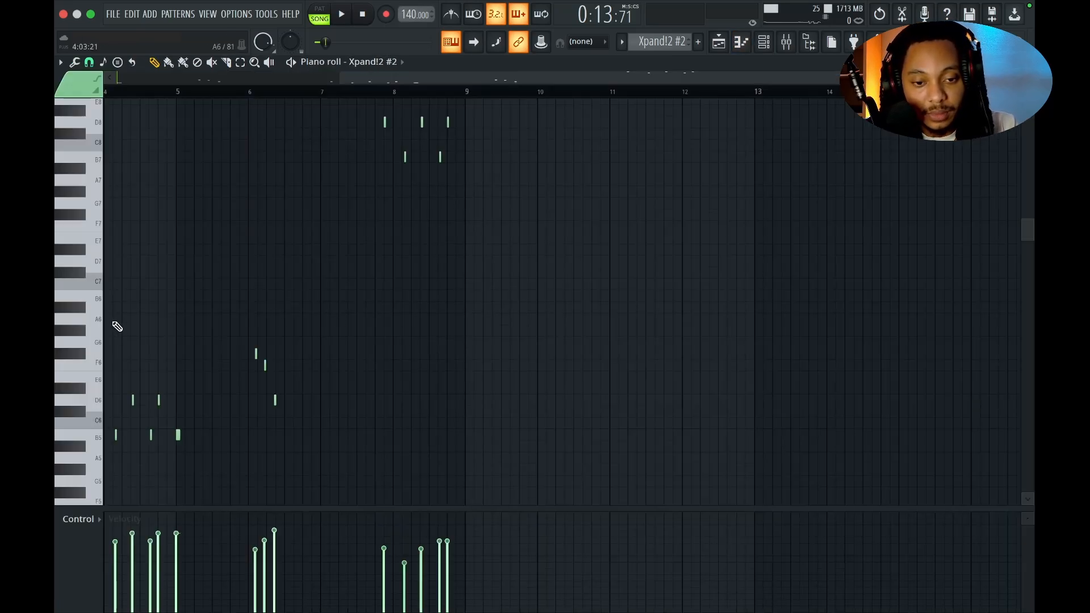
{"action": "scroll", "coordinate": [296, 366], "scroll_direction": "left", "scroll_amount": 4}
{"action": "key", "text": "space"}
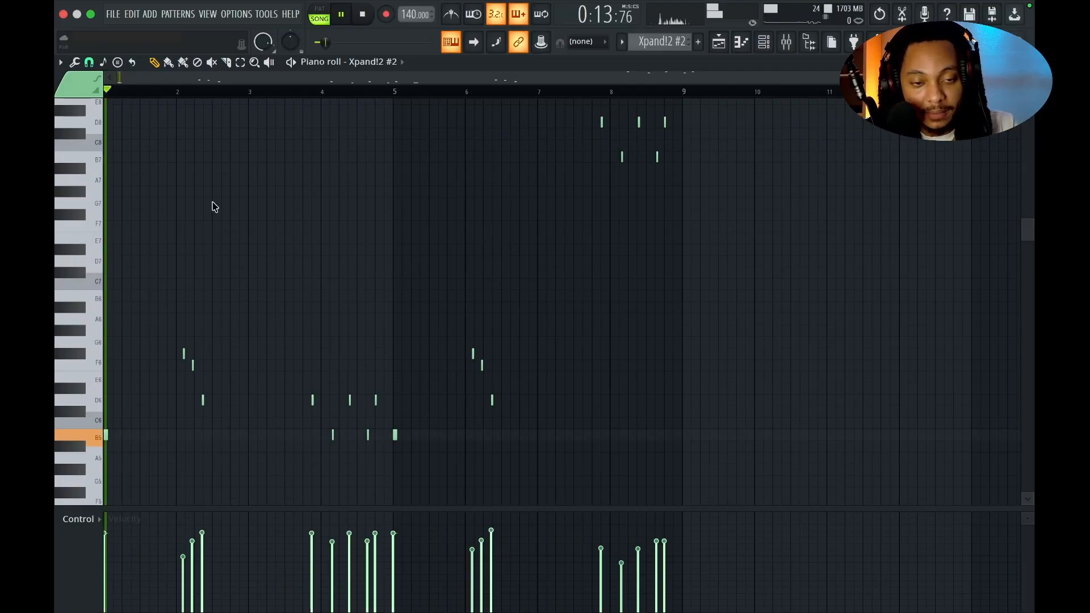
{"action": "scroll", "coordinate": [390, 324], "scroll_direction": "up", "scroll_amount": 2}
{"action": "scroll", "coordinate": [394, 325], "scroll_direction": "down", "scroll_amount": 2}
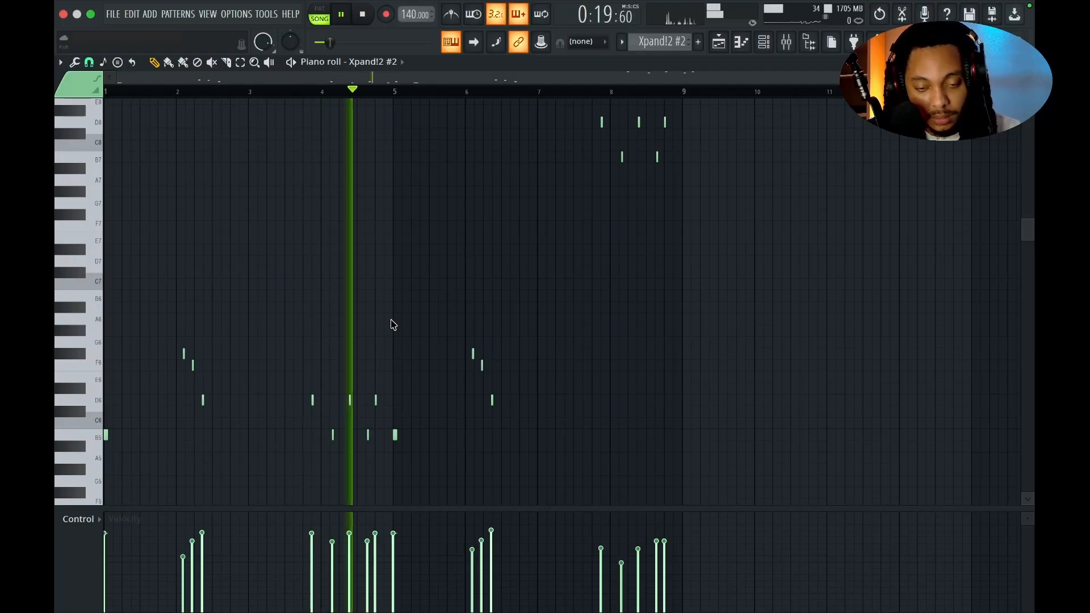
{"action": "scroll", "coordinate": [393, 325], "scroll_direction": "up", "scroll_amount": 1}
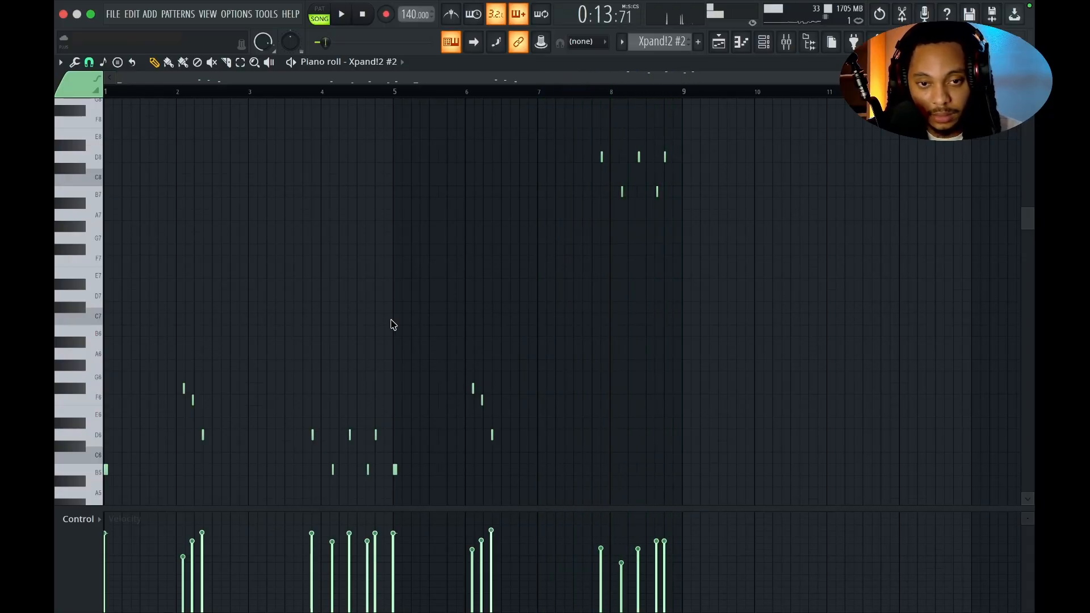
{"action": "left_click", "coordinate": [717, 44]}
{"action": "key", "text": "space"}
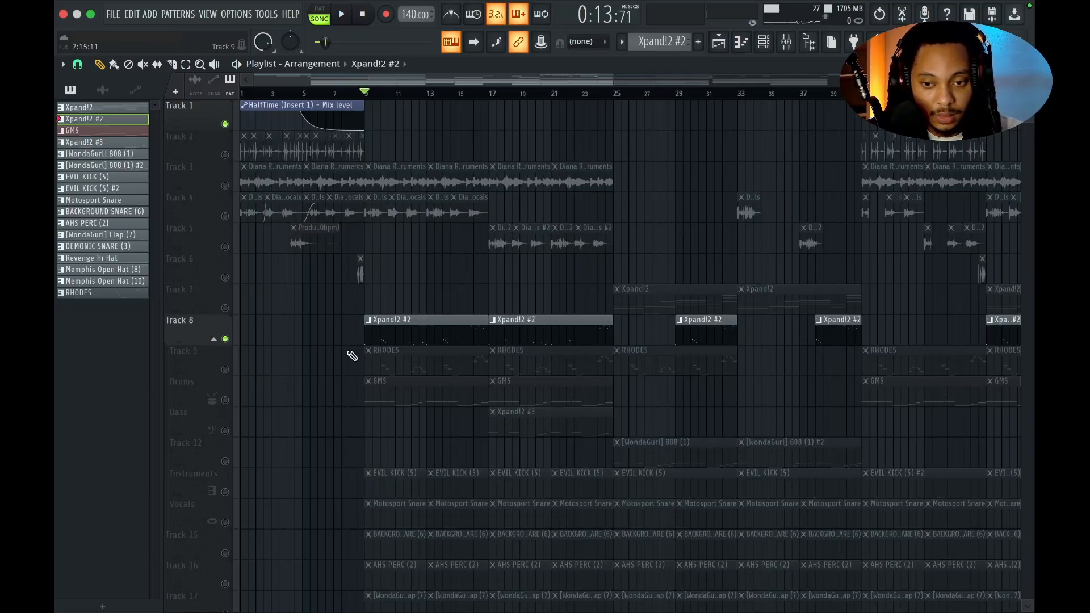
Examine the preset loaded in the Xpand!2 #2 channel's instrument and return to the playlist.
{"action": "left_click", "coordinate": [763, 41]}
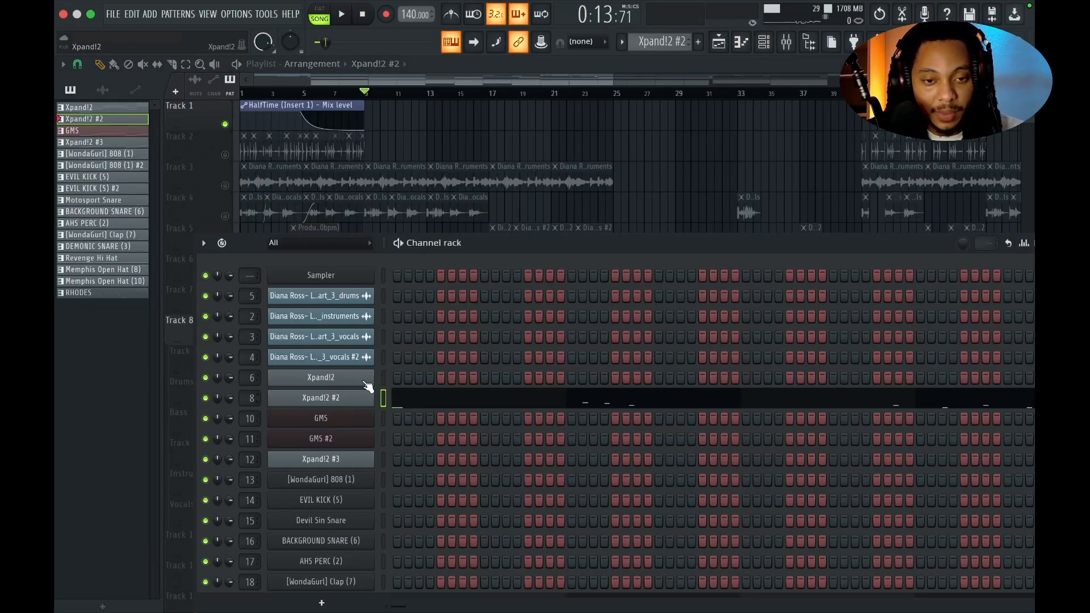
{"action": "left_click", "coordinate": [355, 397]}
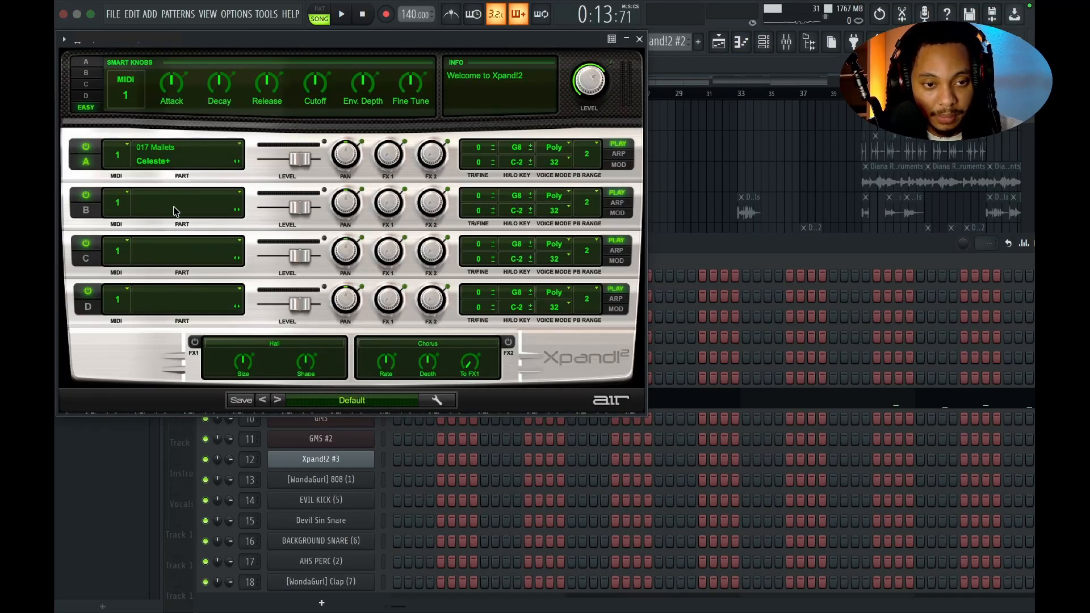
{"action": "left_click", "coordinate": [639, 39]}
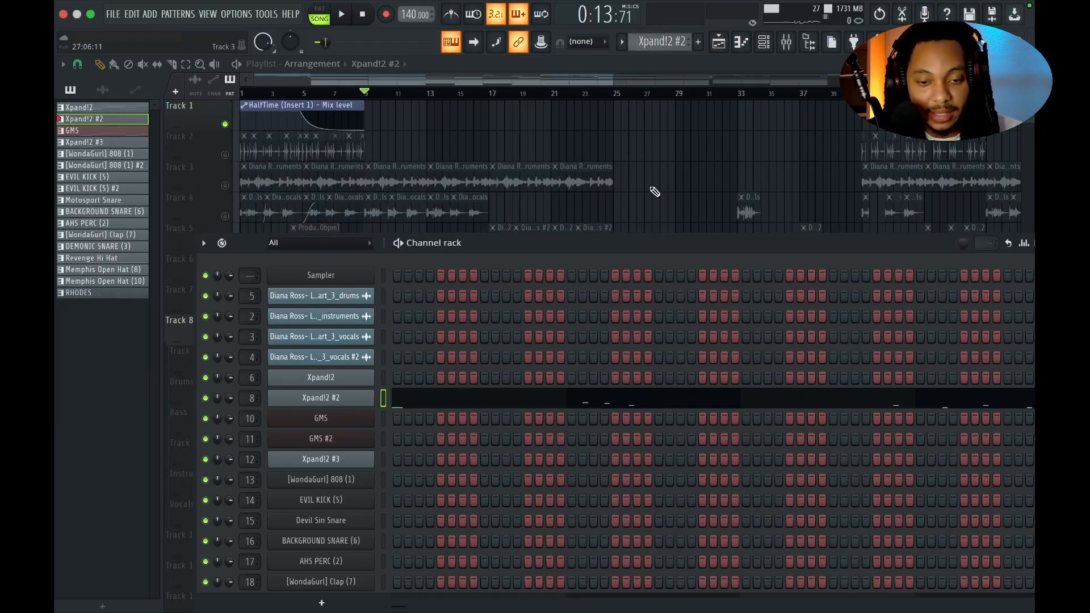
{"action": "key", "text": "F6"}
Unmute Track 9, mute Track 8, and play the RHODES pattern with its notes open in the piano roll.
{"action": "left_click", "coordinate": [225, 369]}
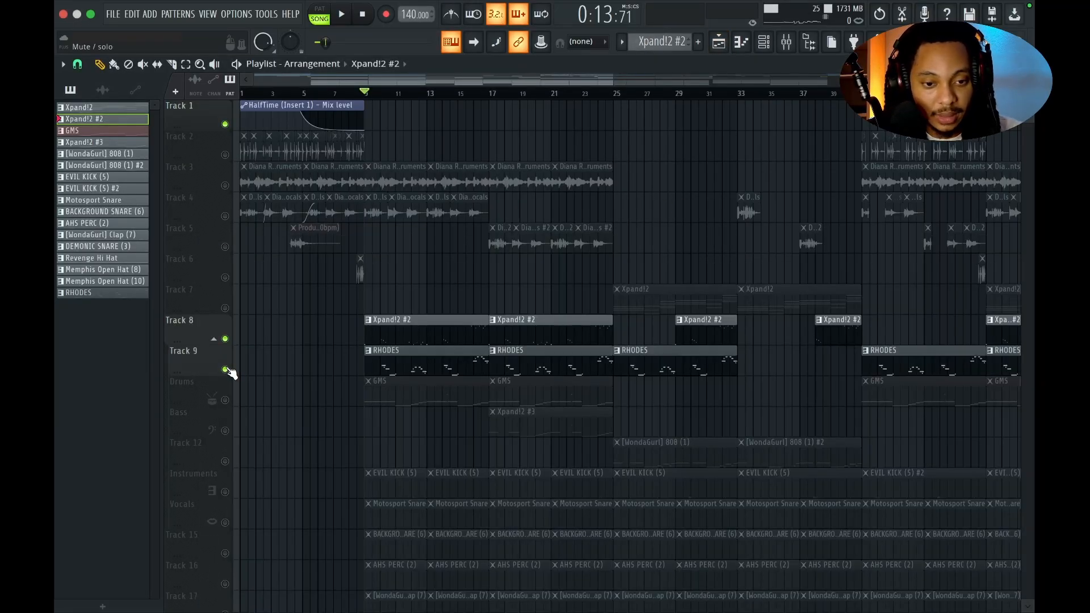
{"action": "left_click", "coordinate": [225, 339]}
{"action": "double_click", "coordinate": [404, 364]}
{"action": "key", "text": "space"}
Examine the RHODES notes across bars 1 to 8 during and after playback, and return to the playlist.
{"action": "scroll", "coordinate": [266, 284], "scroll_direction": "down", "scroll_amount": 6}
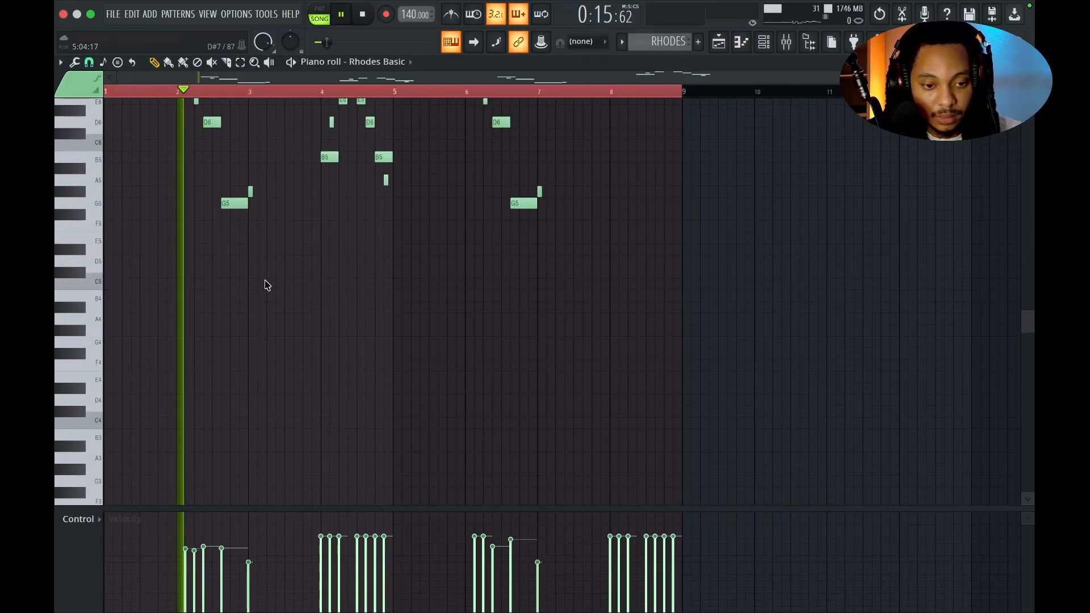
{"action": "scroll", "coordinate": [267, 283], "scroll_direction": "up", "scroll_amount": 3}
{"action": "scroll", "coordinate": [266, 284], "scroll_direction": "up", "scroll_amount": 3}
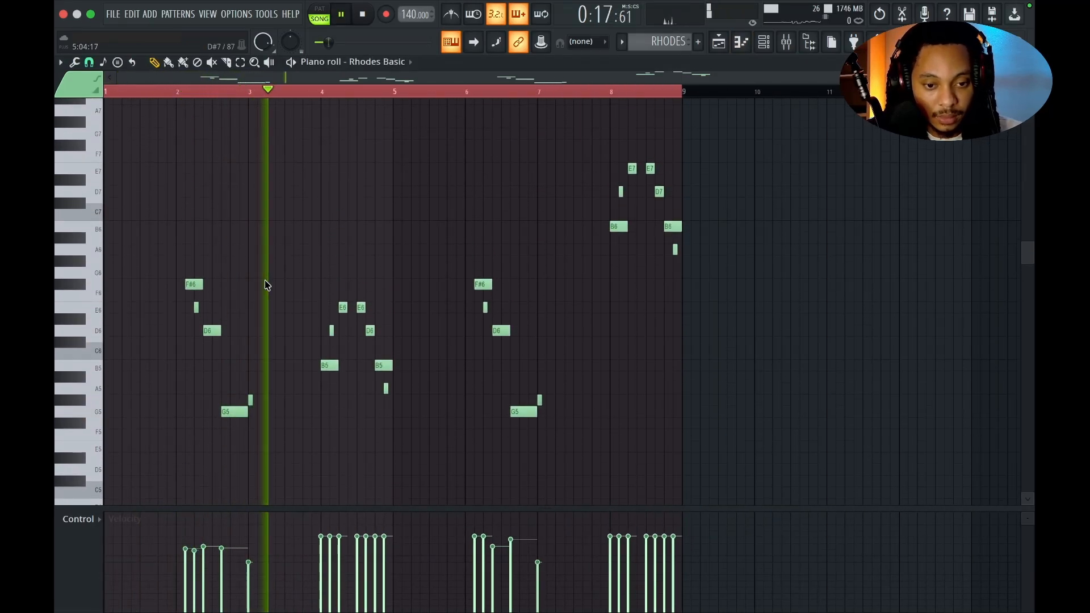
{"action": "scroll", "coordinate": [266, 284], "scroll_direction": "up", "scroll_amount": 2}
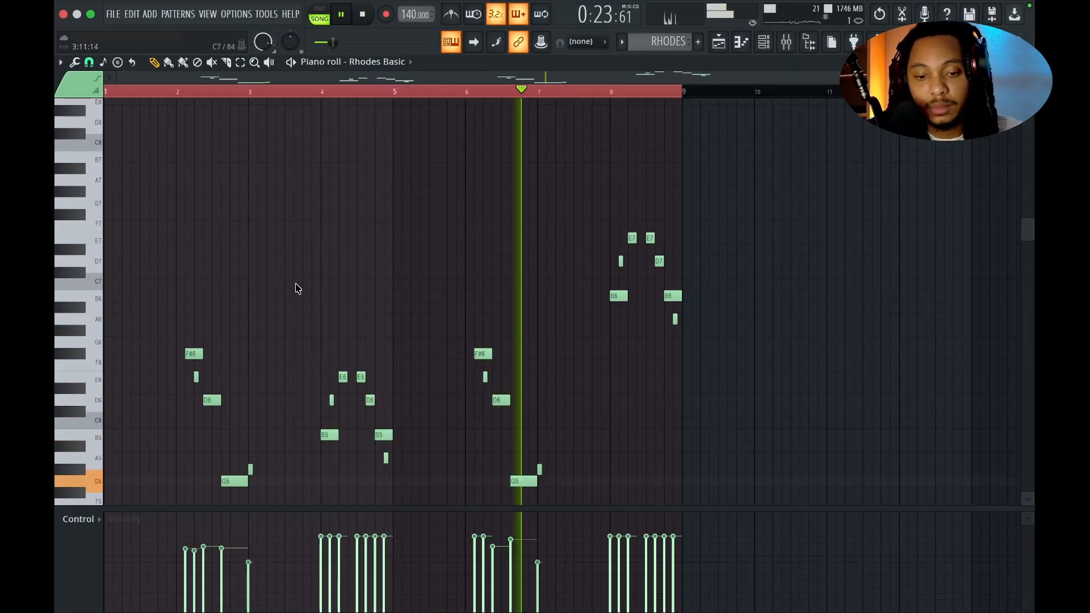
{"action": "scroll", "coordinate": [343, 313], "scroll_direction": "up", "scroll_amount": 2, "text": "ctrl"}
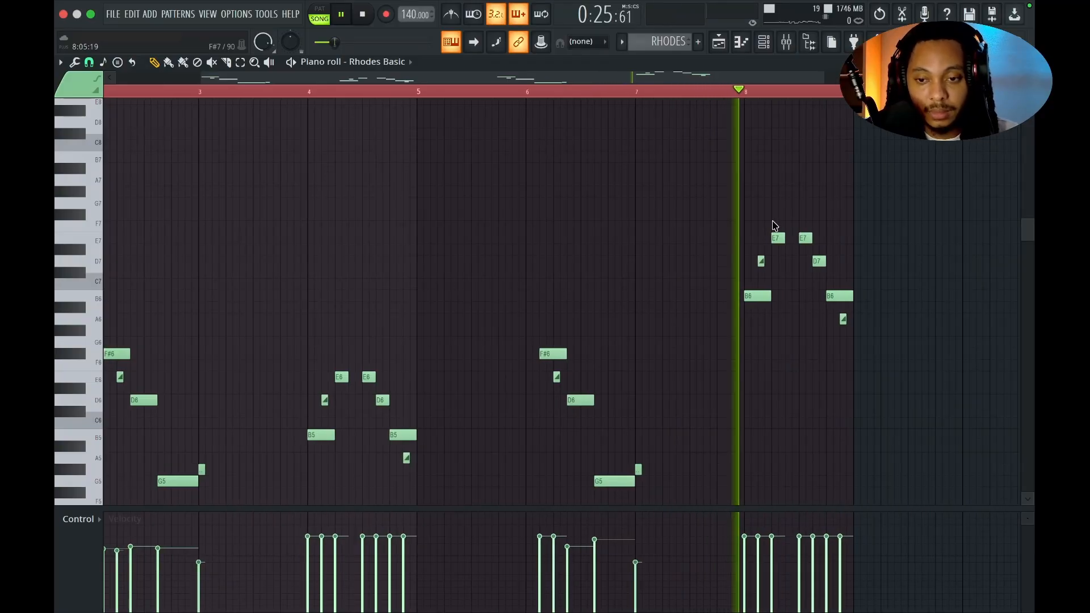
{"action": "key", "text": "space"}
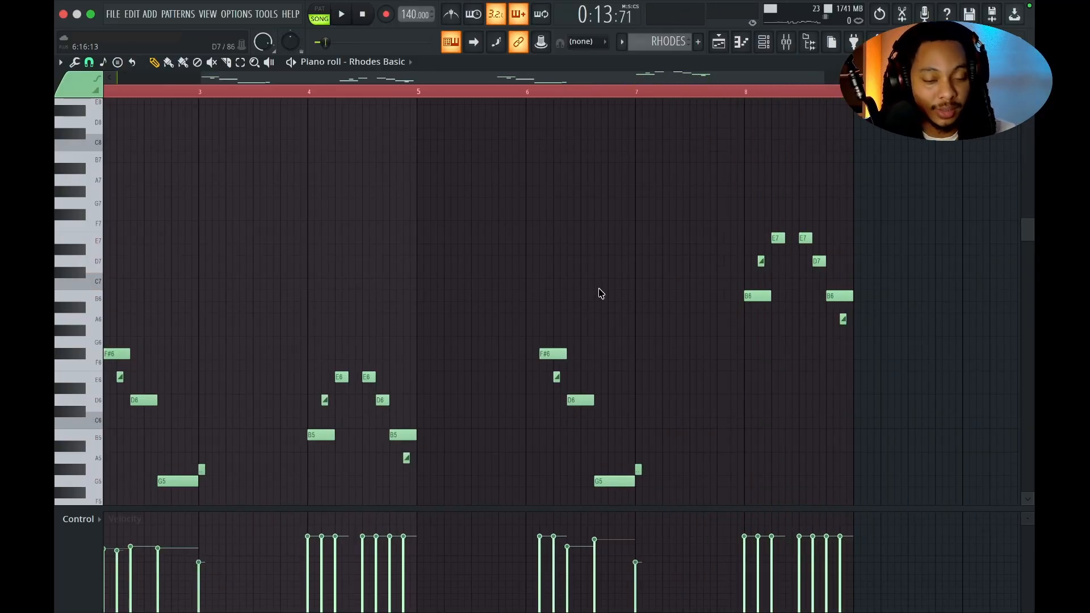
{"action": "scroll", "coordinate": [496, 353], "scroll_direction": "left", "scroll_amount": 3}
{"action": "scroll", "coordinate": [189, 369], "scroll_direction": "left", "scroll_amount": 1}
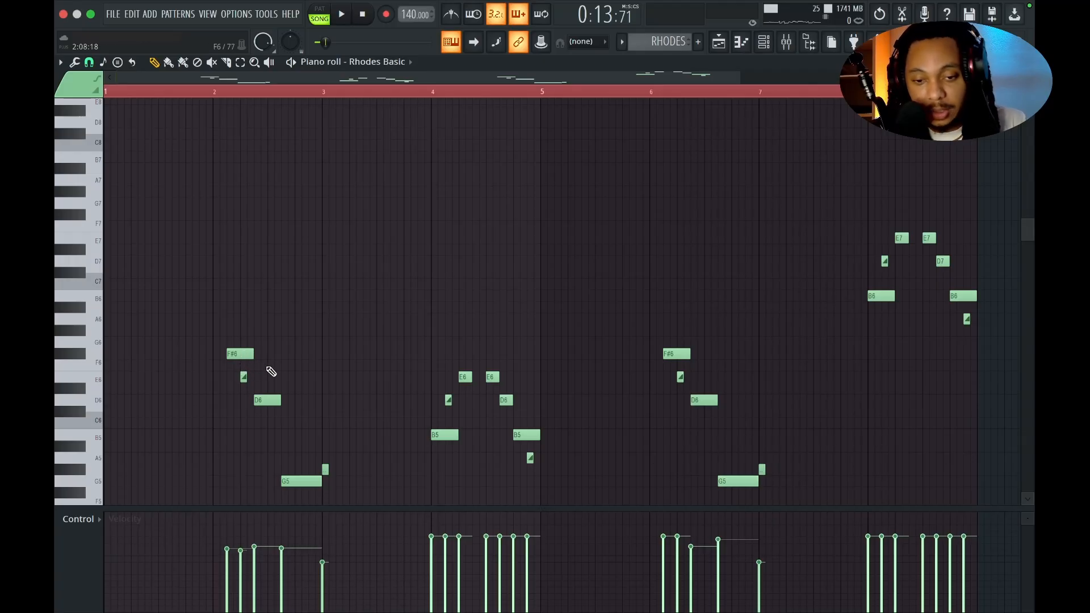
{"action": "key", "text": "F5"}
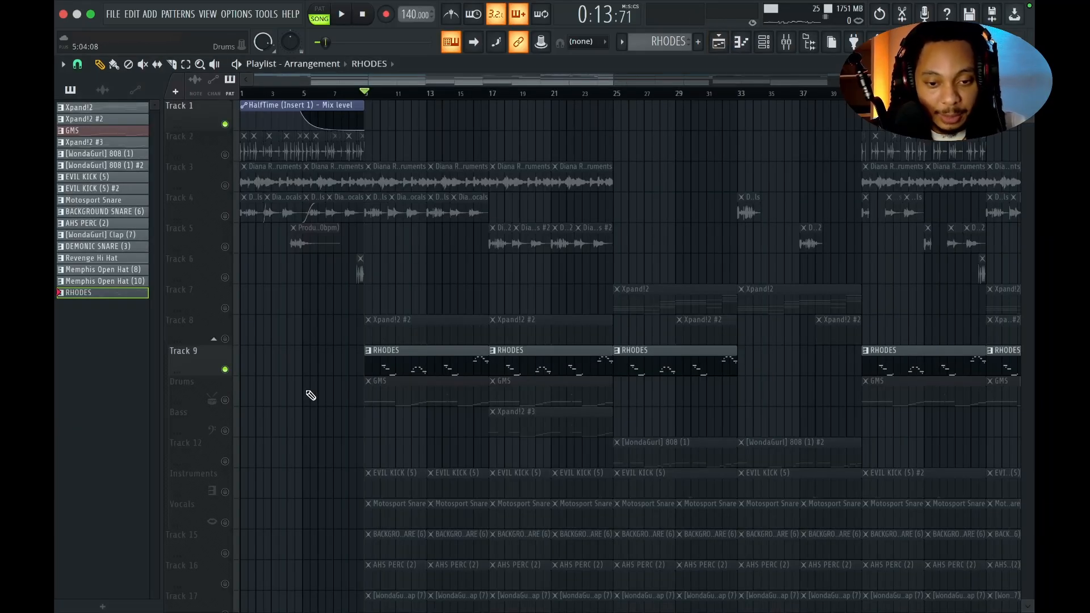
Solo the Instruments track holding the EVIL KICK (5) clips, and unmute Tracks 15 and 16 alongside it.
{"action": "scroll", "coordinate": [311, 406], "scroll_direction": "down", "scroll_amount": 2}
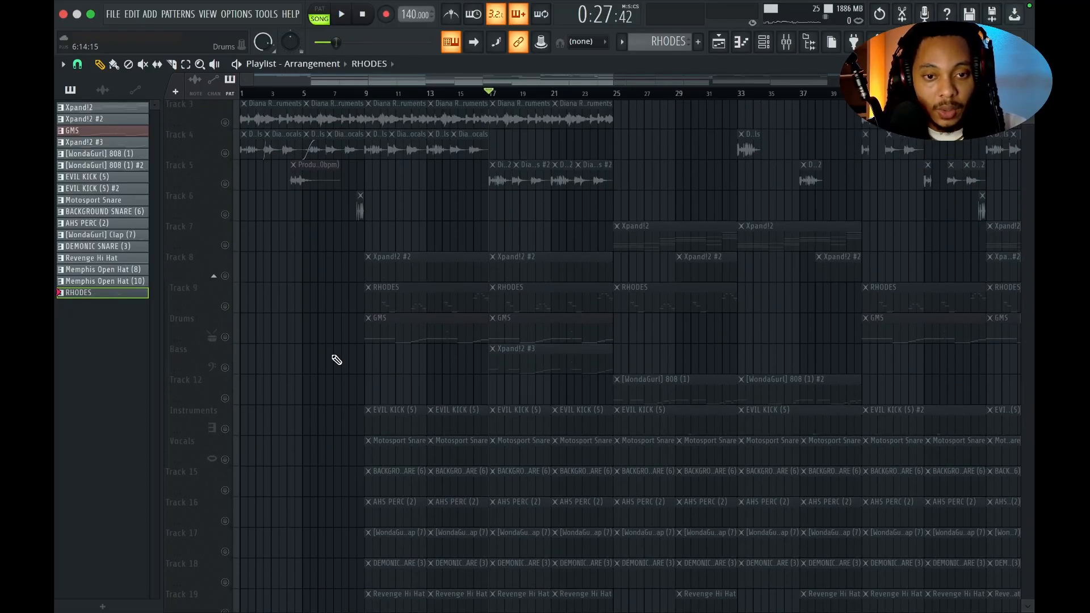
{"action": "scroll", "coordinate": [337, 360], "scroll_direction": "up", "scroll_amount": 3}
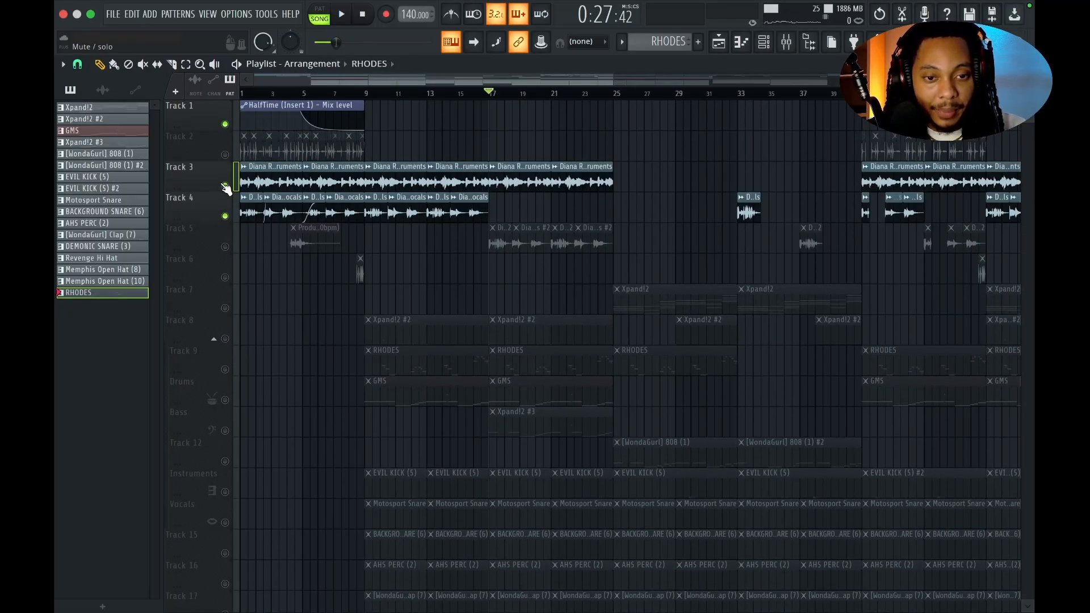
{"action": "scroll", "coordinate": [307, 272], "scroll_direction": "down", "scroll_amount": 7}
{"action": "left_click", "coordinate": [227, 282]}
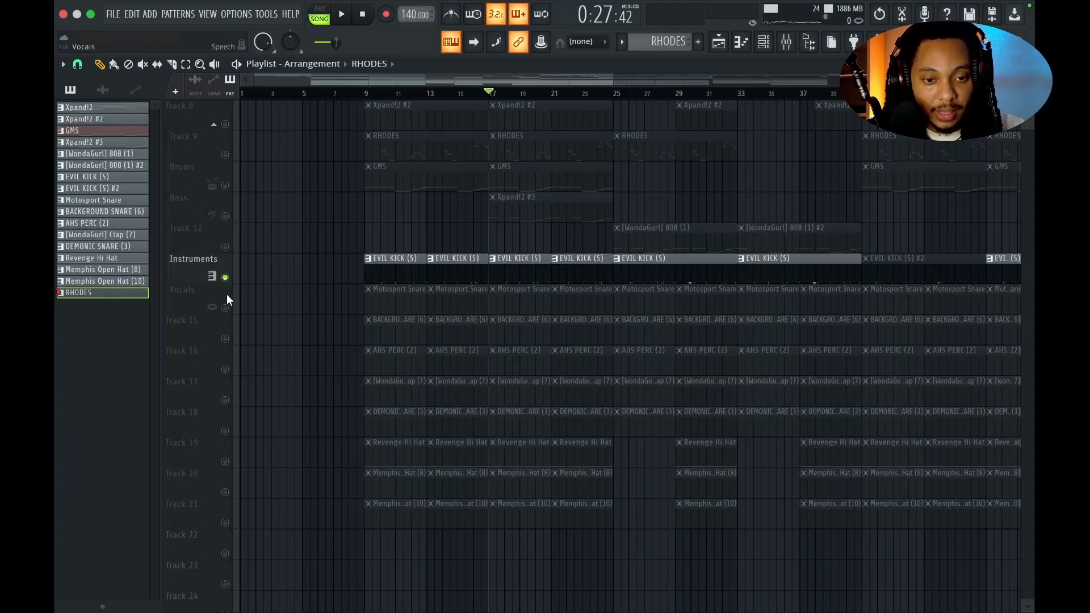
{"action": "left_click", "coordinate": [225, 339]}
{"action": "left_click", "coordinate": [224, 369]}
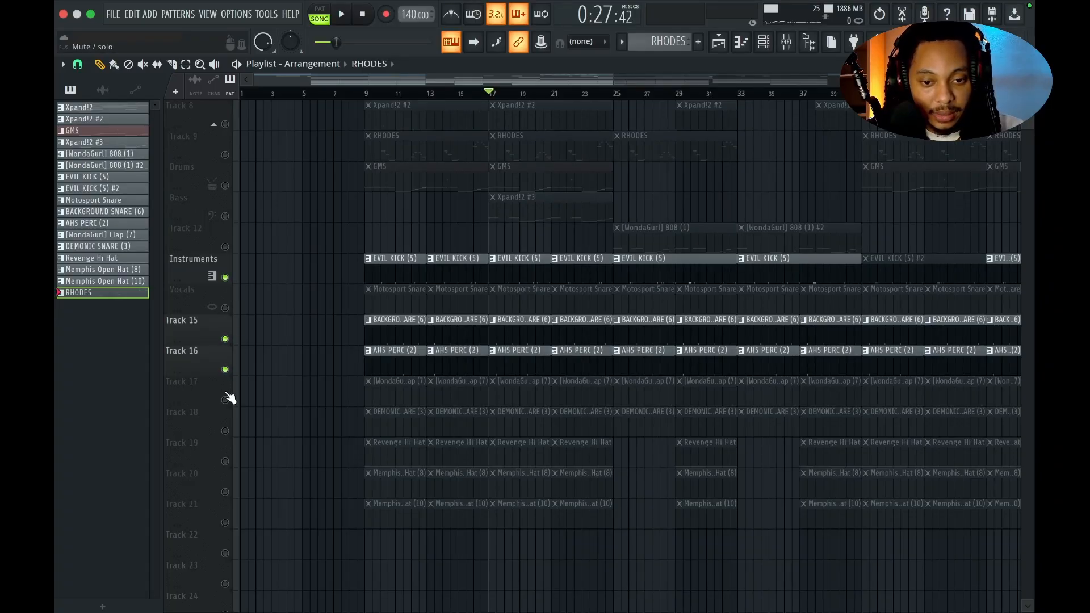
Unmute Track 17 and the Vocals track with the Motosport Snare clips, keeping Tracks 18 and 19 muted.
{"action": "left_click", "coordinate": [225, 400]}
{"action": "left_click", "coordinate": [224, 430]}
{"action": "left_click", "coordinate": [224, 462]}
{"action": "left_click", "coordinate": [224, 461]}
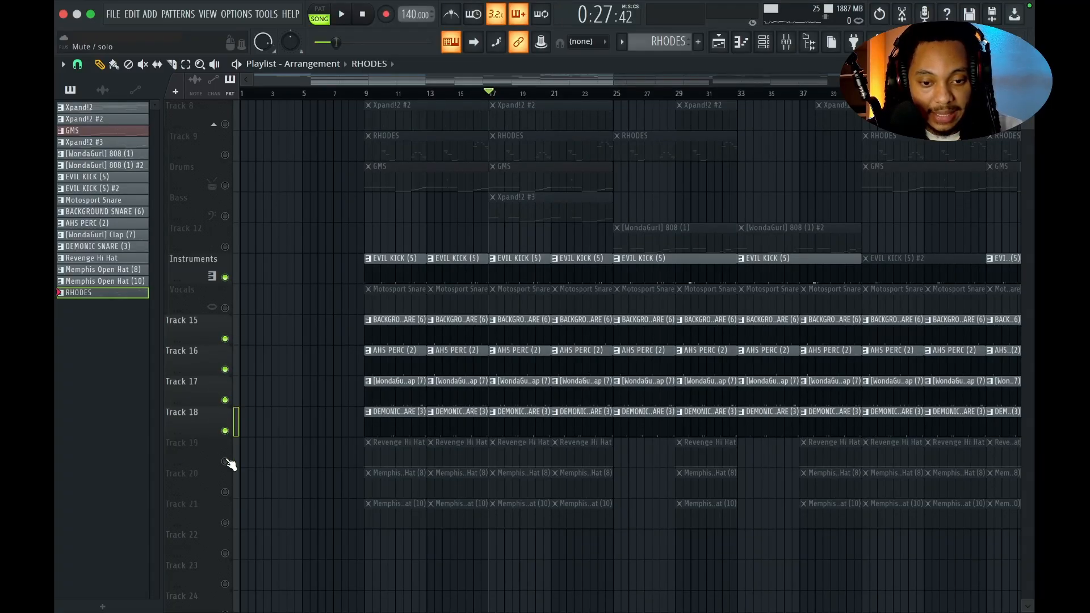
{"action": "left_click", "coordinate": [224, 431]}
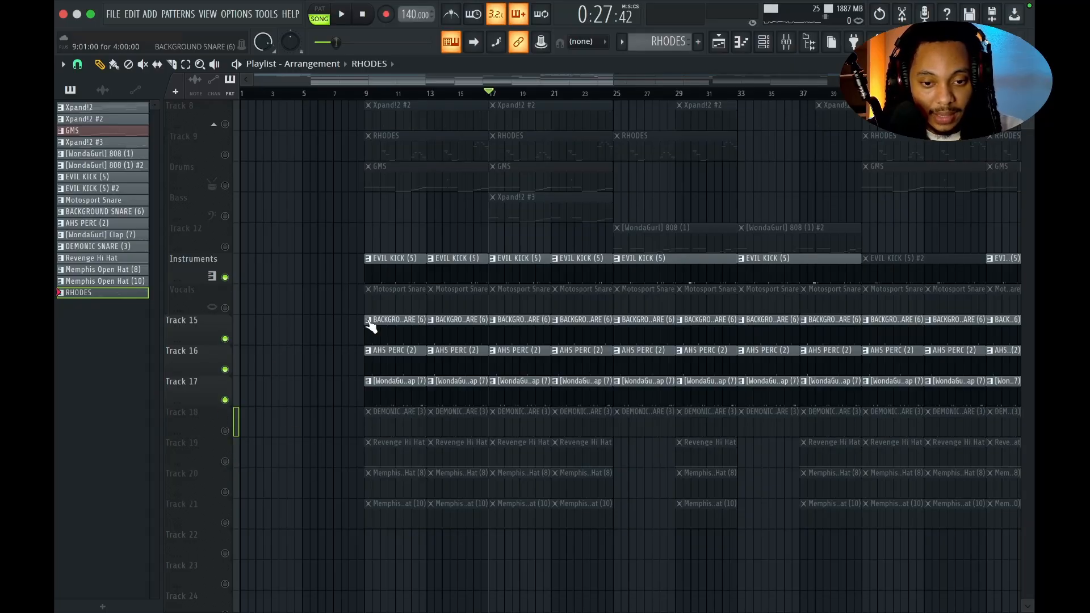
{"action": "left_click", "coordinate": [225, 308]}
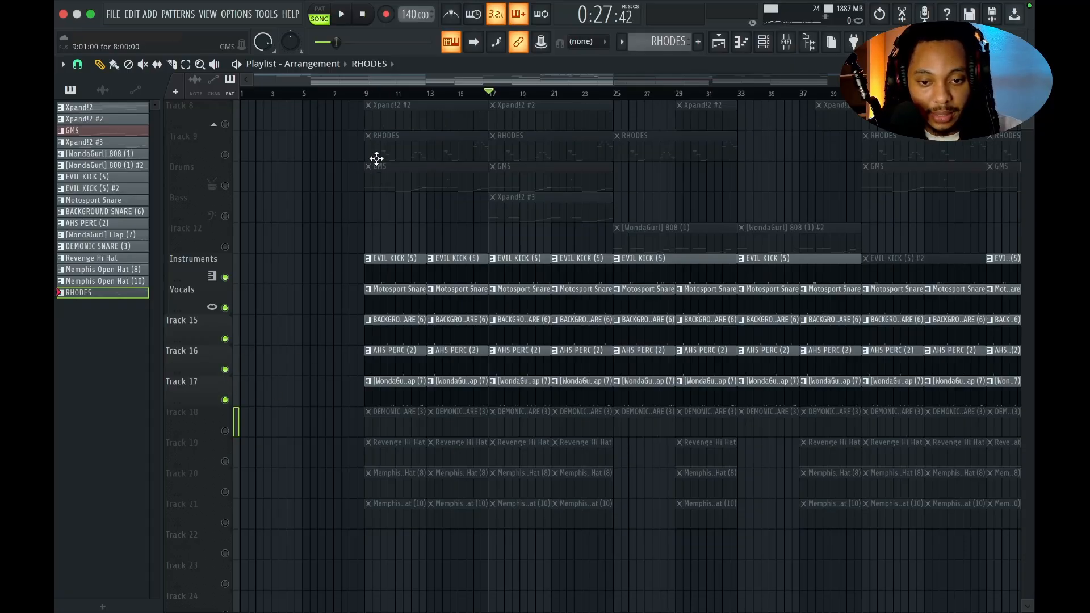
Play the unmuted kick, snare, percussion and clap patterns together from bar 9.
{"action": "left_click", "coordinate": [370, 94]}
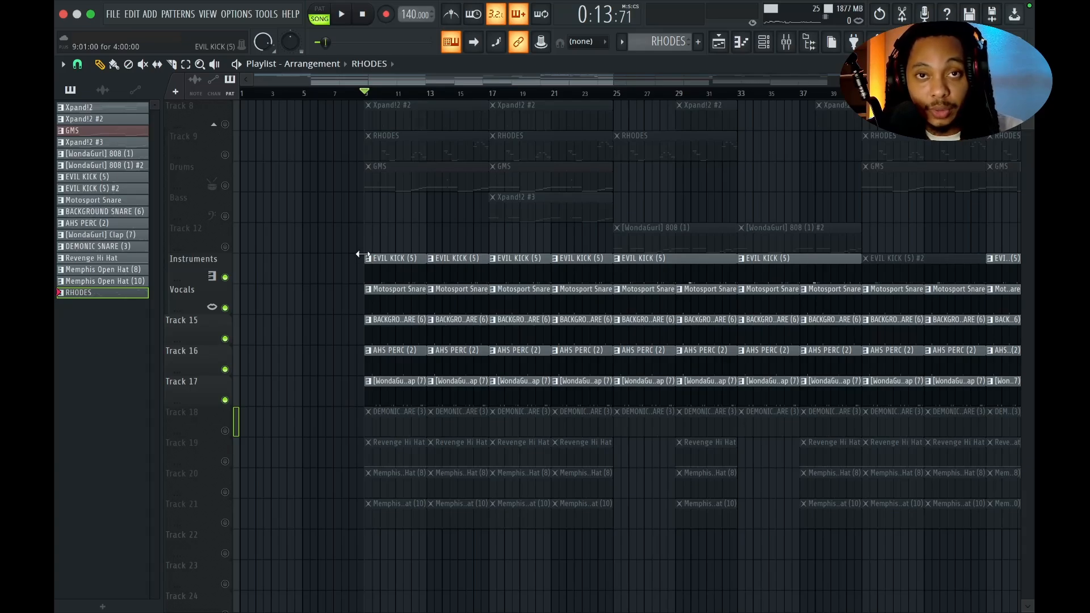
{"action": "key", "text": "space"}
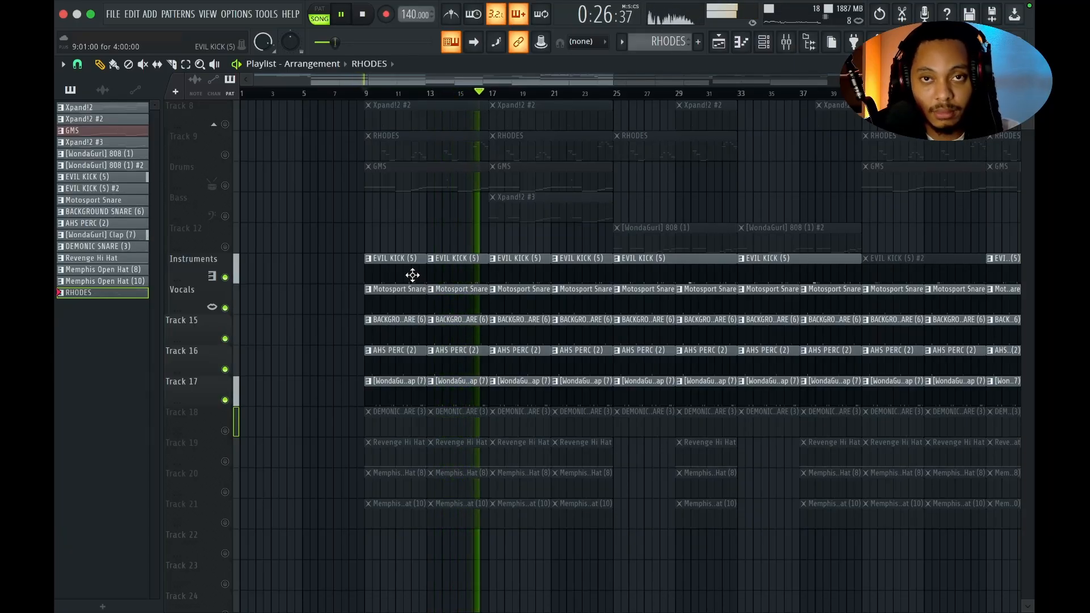
{"action": "key", "text": "space"}
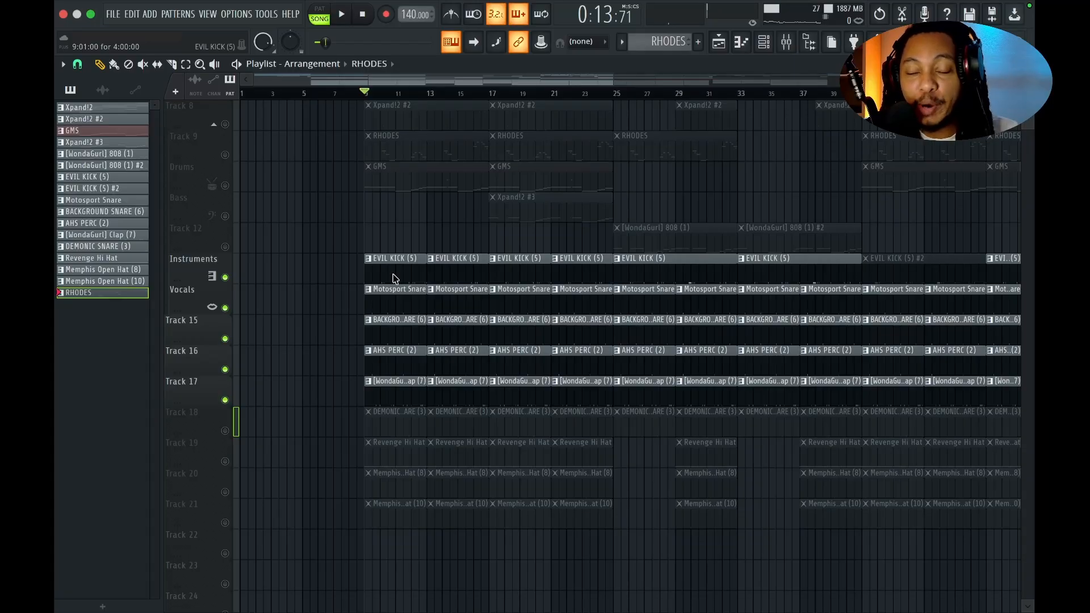
Open the EVIL KICK (5) pattern in the piano roll and examine the placement of its C5 notes.
{"action": "double_click", "coordinate": [395, 279]}
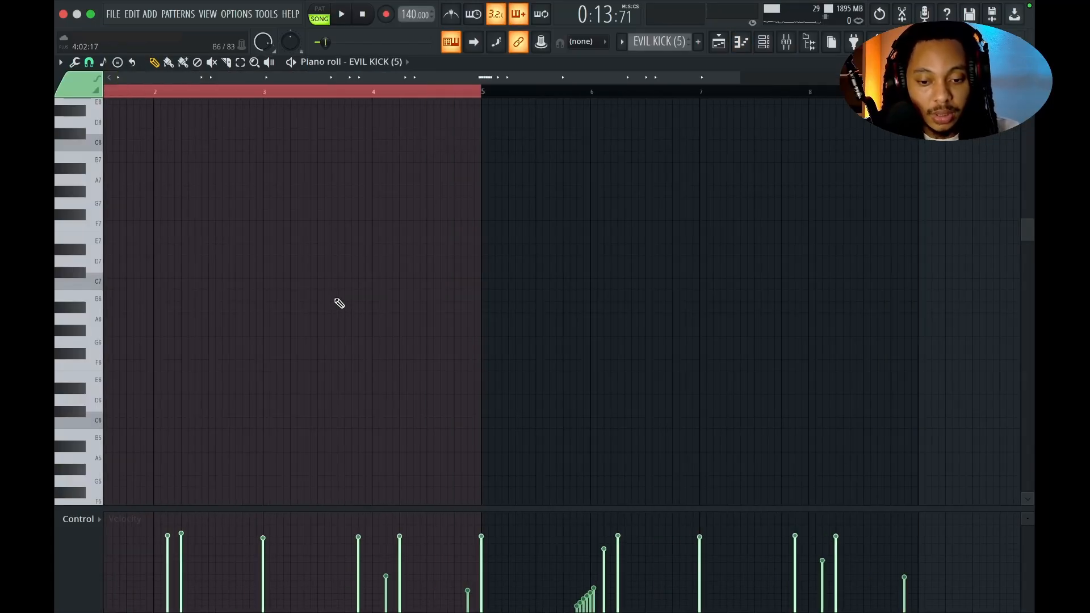
{"action": "scroll", "coordinate": [339, 303], "scroll_direction": "up", "scroll_amount": 5}
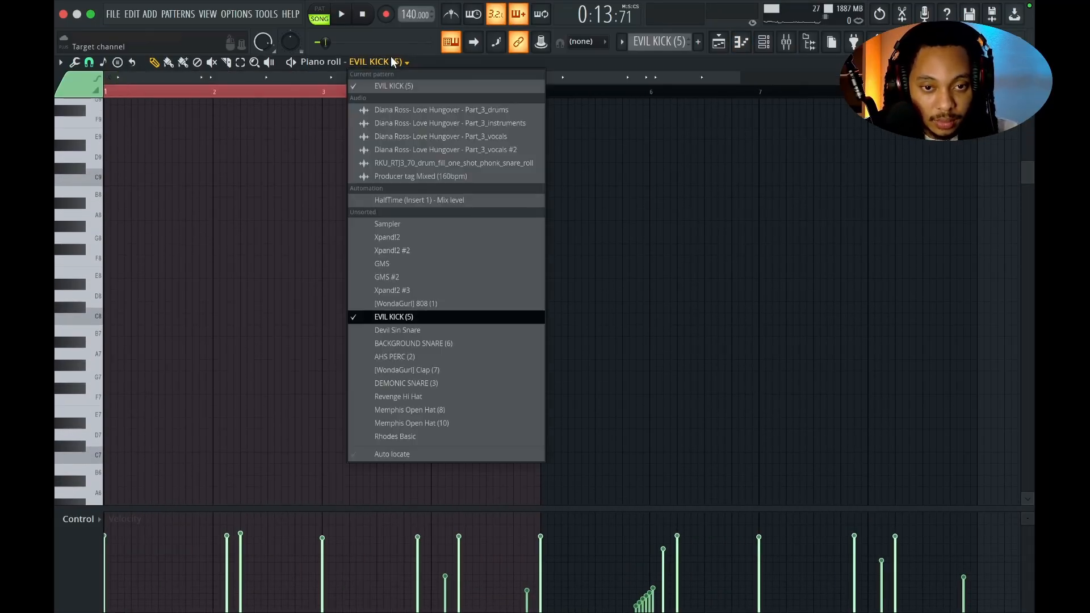
{"action": "scroll", "coordinate": [440, 134], "scroll_direction": "down", "scroll_amount": 15}
{"action": "scroll", "coordinate": [486, 152], "scroll_direction": "up", "scroll_amount": 2}
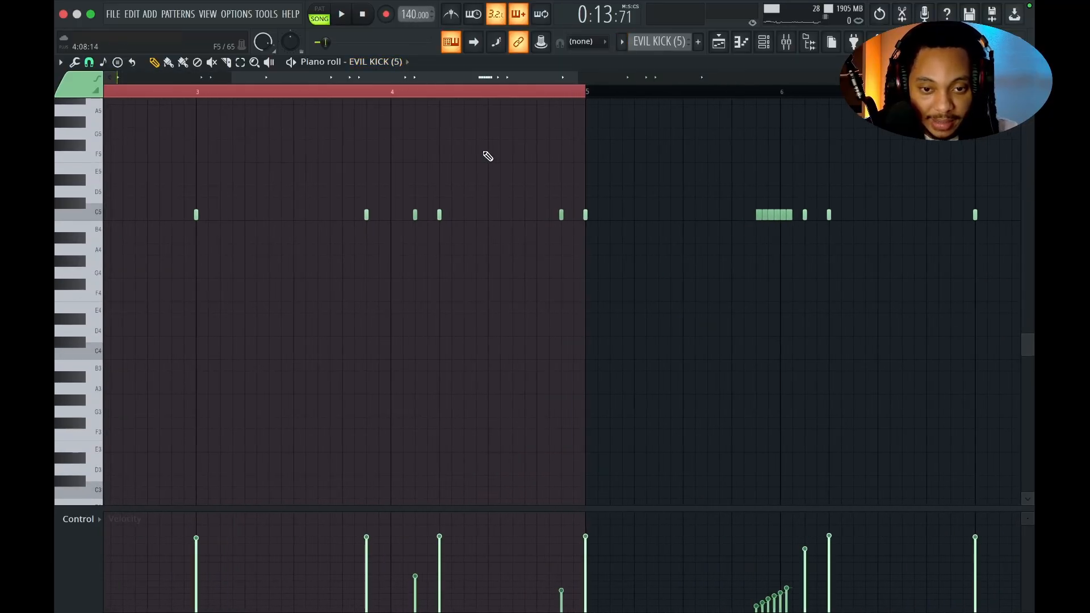
{"action": "scroll", "coordinate": [487, 156], "scroll_direction": "left", "scroll_amount": 4}
{"action": "scroll", "coordinate": [591, 253], "scroll_direction": "right", "scroll_amount": 5}
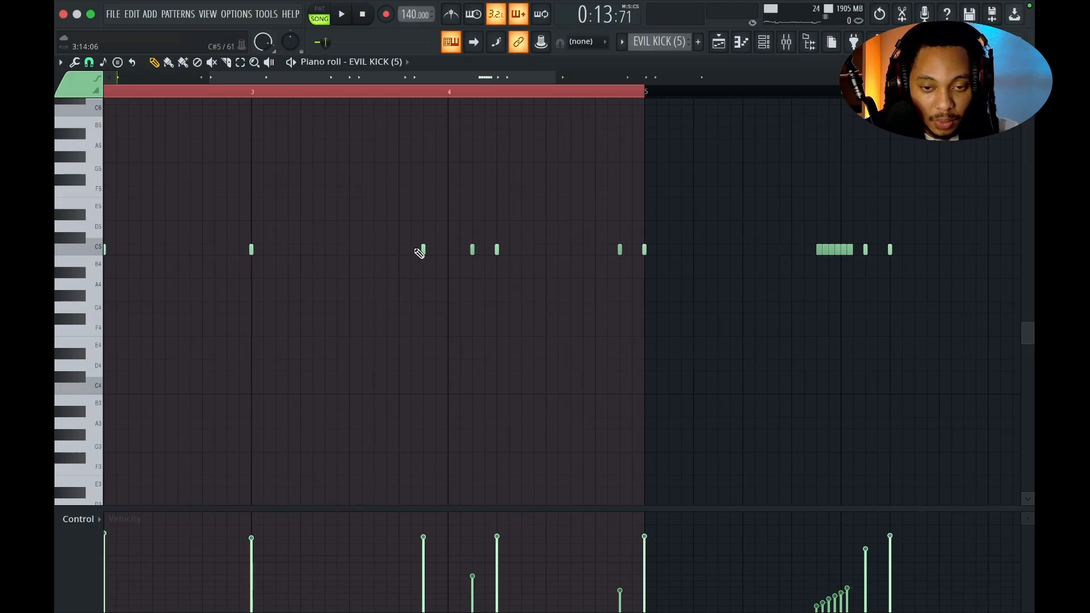
Place the playhead near bar 4 while examining the kick notes and velocities, and return to the playlist.
{"action": "left_click", "coordinate": [451, 97]}
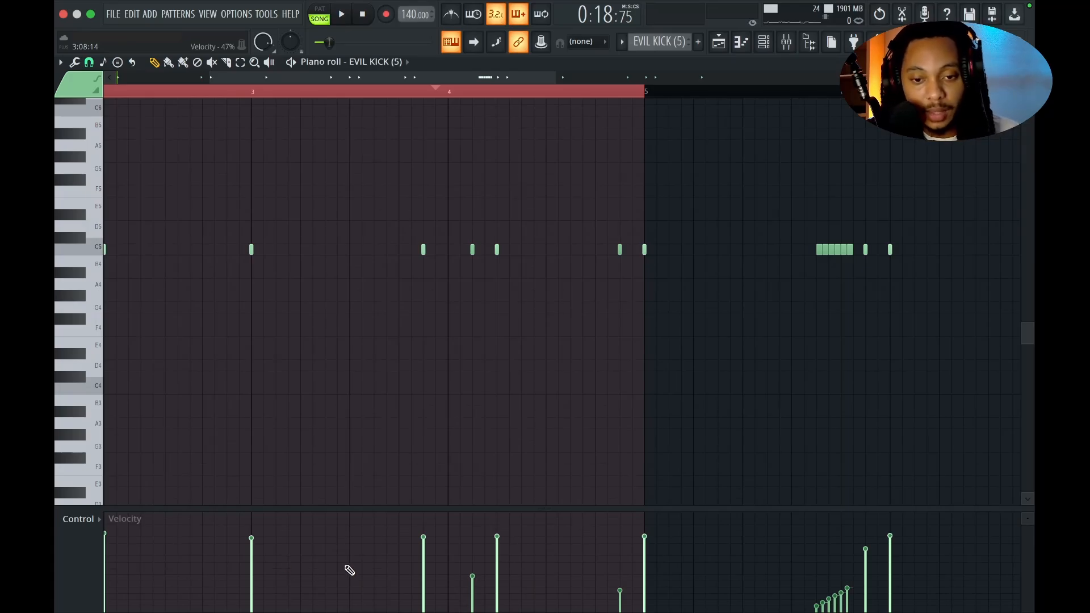
{"action": "scroll", "coordinate": [324, 457], "scroll_direction": "down", "scroll_amount": 1}
{"action": "scroll", "coordinate": [324, 457], "scroll_direction": "left", "scroll_amount": 5}
{"action": "scroll", "coordinate": [324, 458], "scroll_direction": "up", "scroll_amount": 2}
{"action": "scroll", "coordinate": [327, 461], "scroll_direction": "down", "scroll_amount": 2}
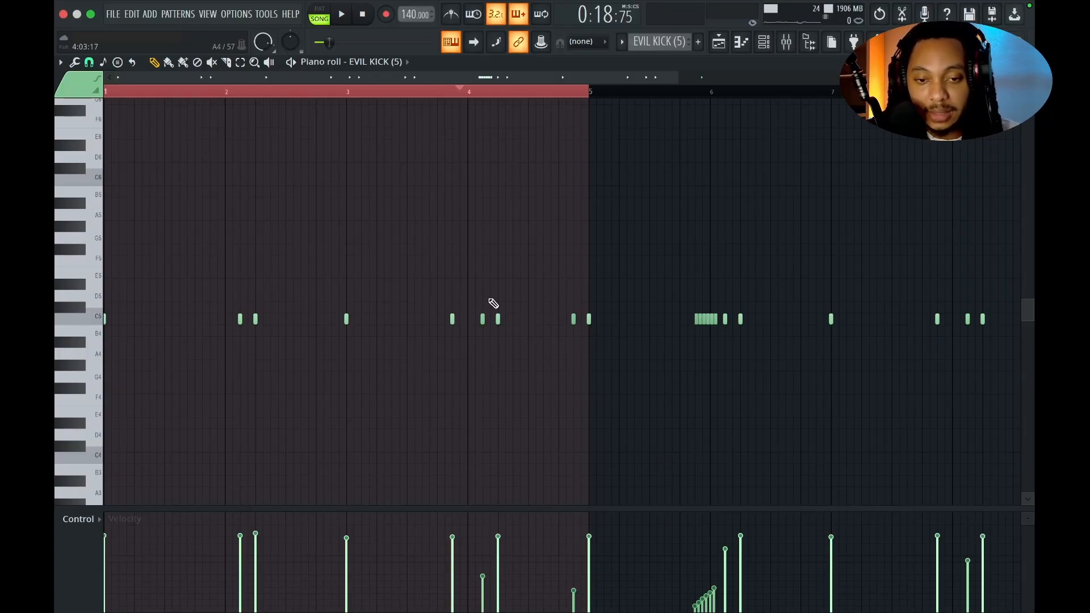
{"action": "left_click_drag", "start_coordinate": [475, 96], "coordinate": [474, 97]}
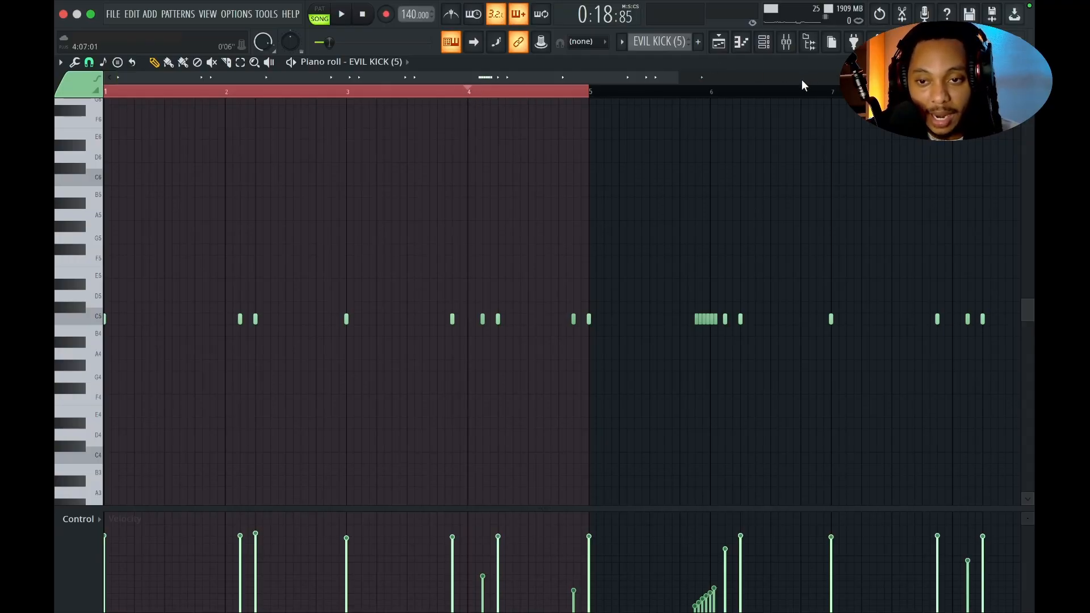
{"action": "left_click", "coordinate": [718, 42]}
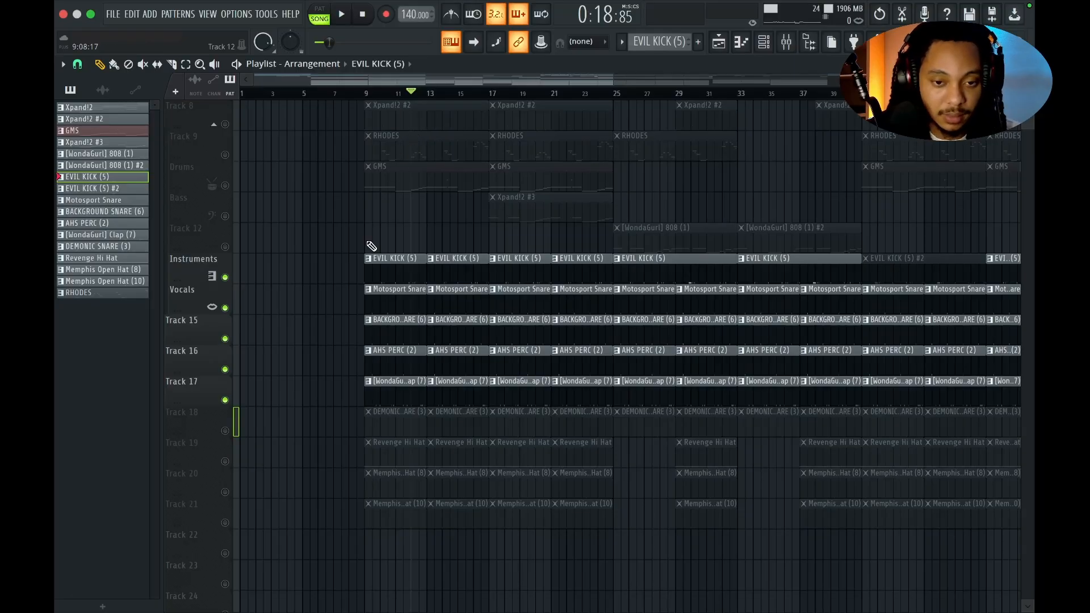
Unmute Tracks 18 to 21 and play all the drum patterns together from bar 9.
{"action": "left_click", "coordinate": [224, 431]}
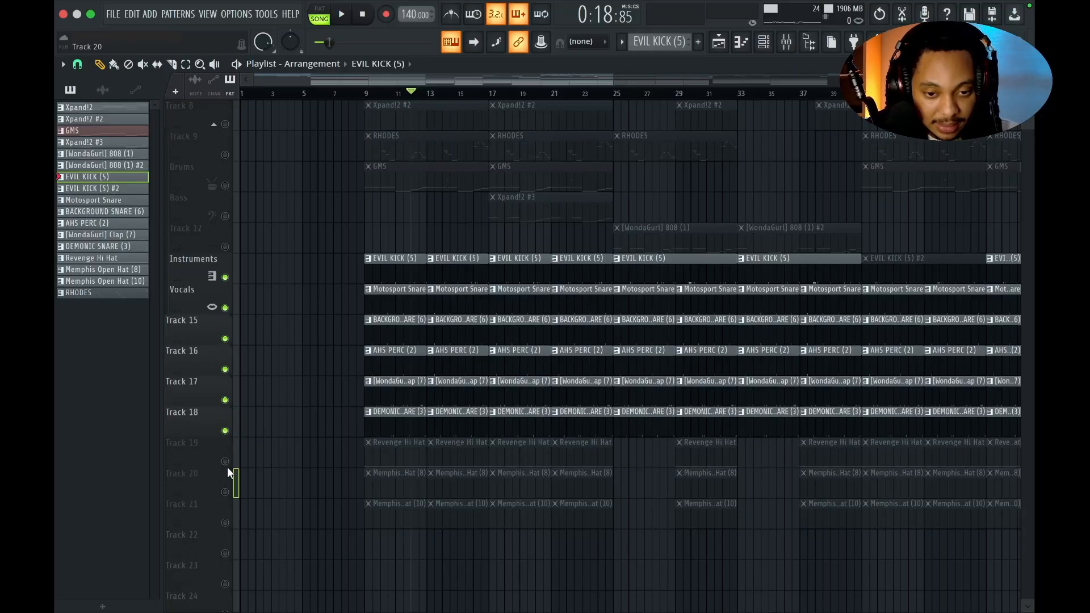
{"action": "left_click", "coordinate": [225, 462]}
{"action": "left_click", "coordinate": [224, 492]}
{"action": "left_click", "coordinate": [225, 521]}
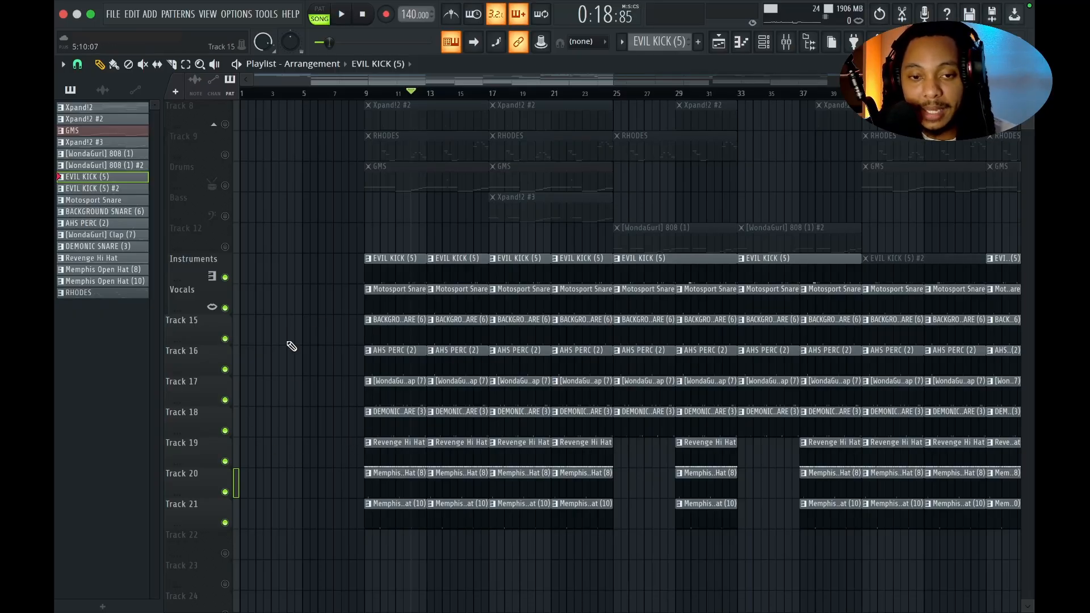
{"action": "left_click", "coordinate": [367, 95]}
{"action": "key", "text": "space"}
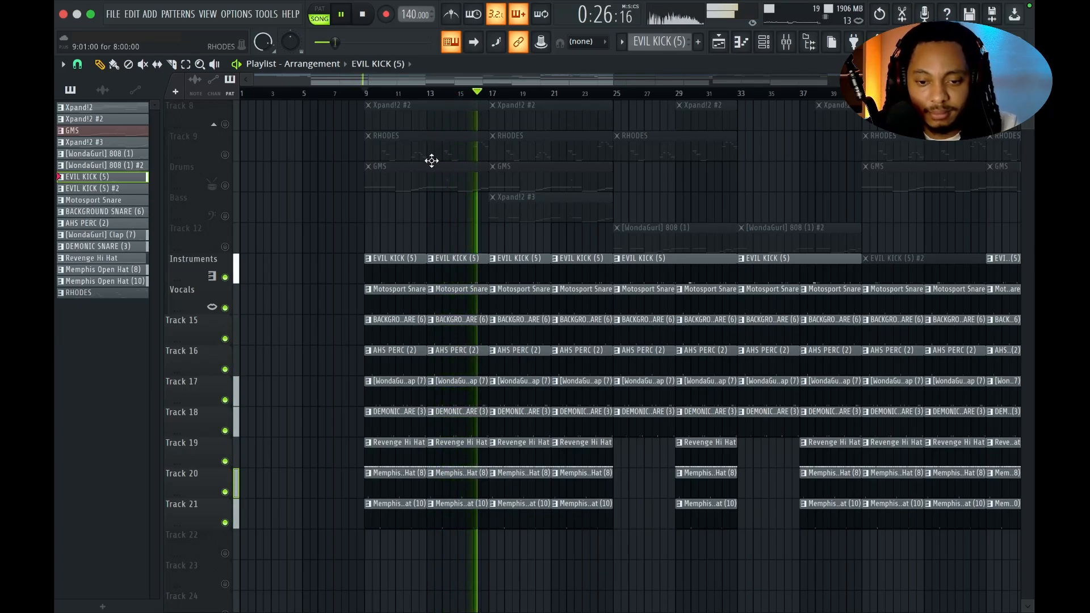
{"action": "key", "text": "space"}
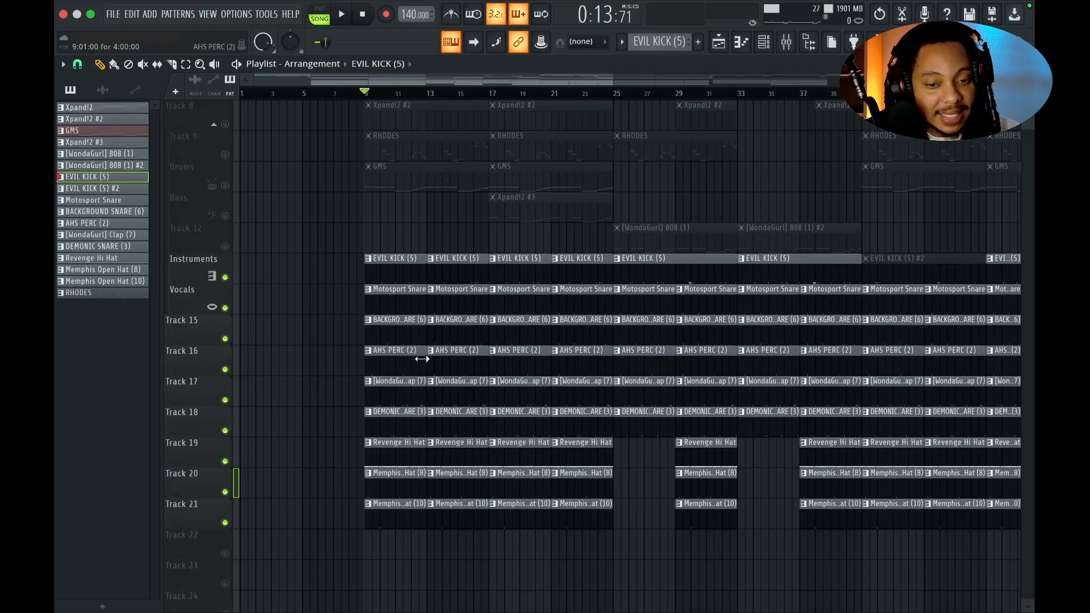
Solo the Revenge Hi Hat track, and unmute the other drum tracks from Instruments through Track 21 again.
{"action": "right_click", "coordinate": [225, 461]}
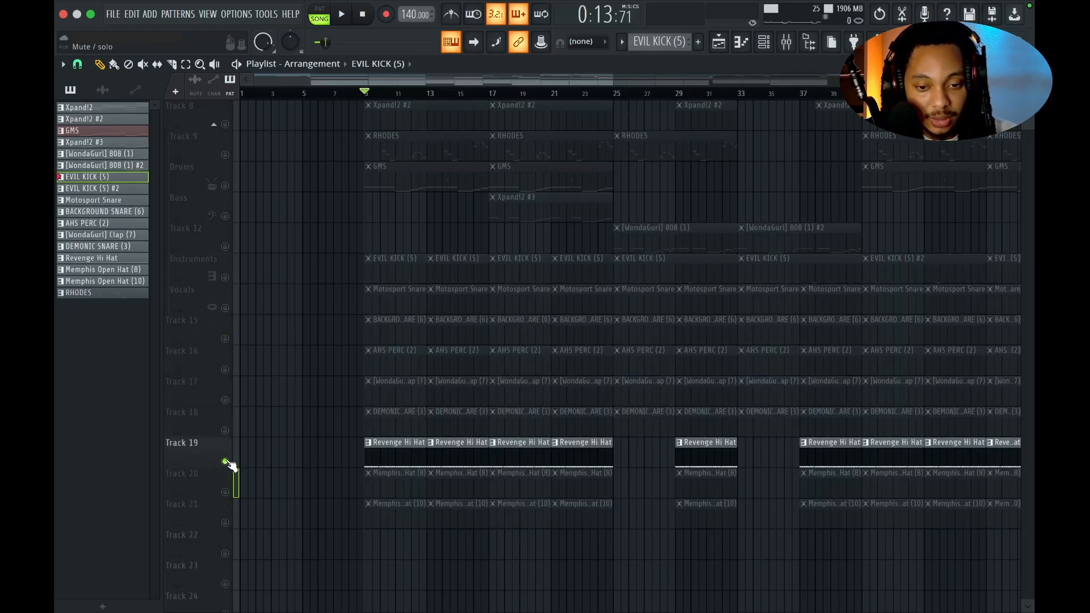
{"action": "left_click", "coordinate": [225, 307]}
{"action": "left_click", "coordinate": [225, 339]}
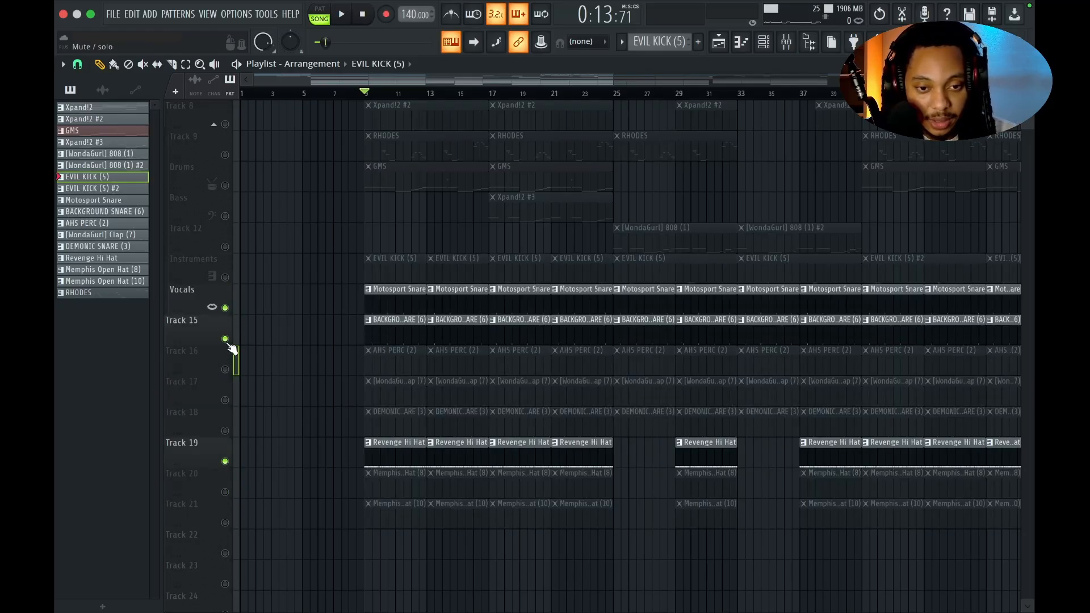
{"action": "left_click", "coordinate": [224, 277]}
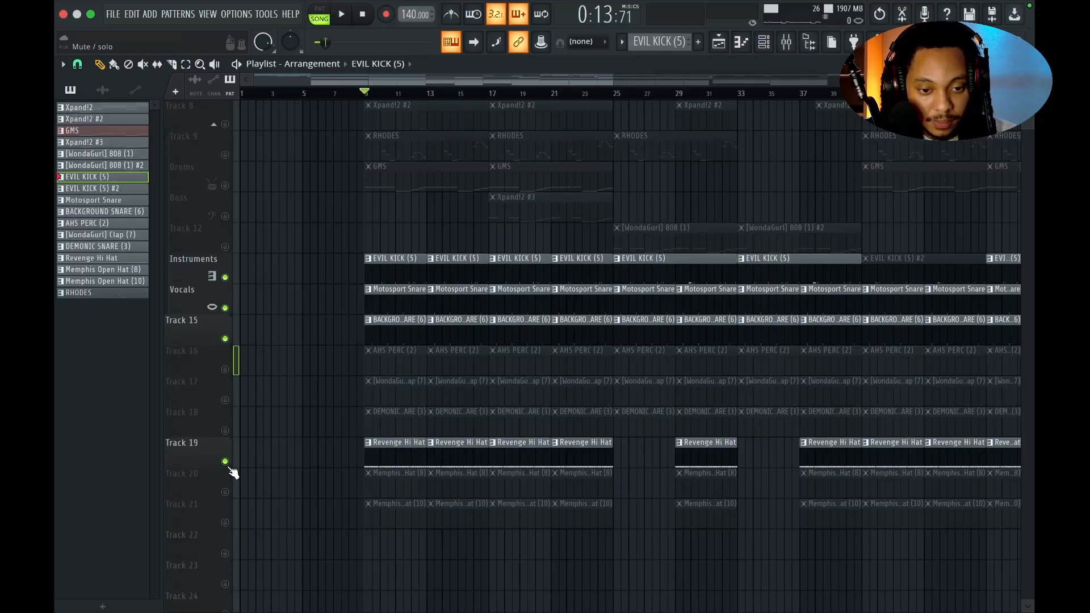
{"action": "left_click", "coordinate": [225, 492]}
{"action": "left_click", "coordinate": [225, 430]}
{"action": "left_click", "coordinate": [225, 522]}
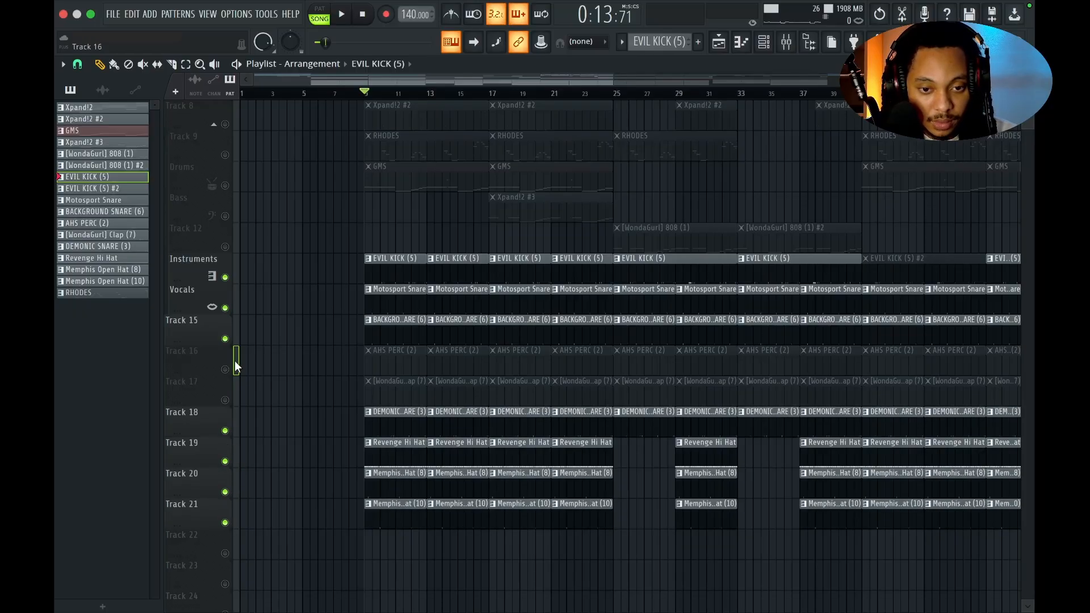
{"action": "left_click", "coordinate": [225, 370]}
{"action": "left_click", "coordinate": [225, 400]}
{"action": "scroll", "coordinate": [289, 328], "scroll_direction": "up", "scroll_amount": 5}
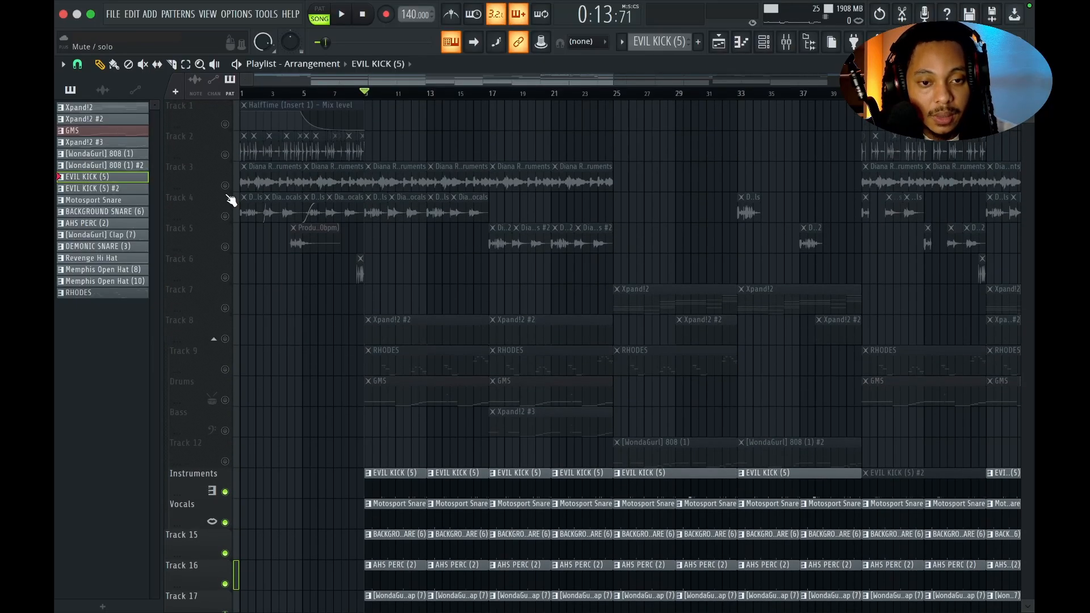
Unmute Track 1 and play all the drum patterns together from bar 9.
{"action": "left_click", "coordinate": [226, 126]}
{"action": "scroll", "coordinate": [306, 245], "scroll_direction": "down", "scroll_amount": 5}
{"action": "key", "text": "space"}
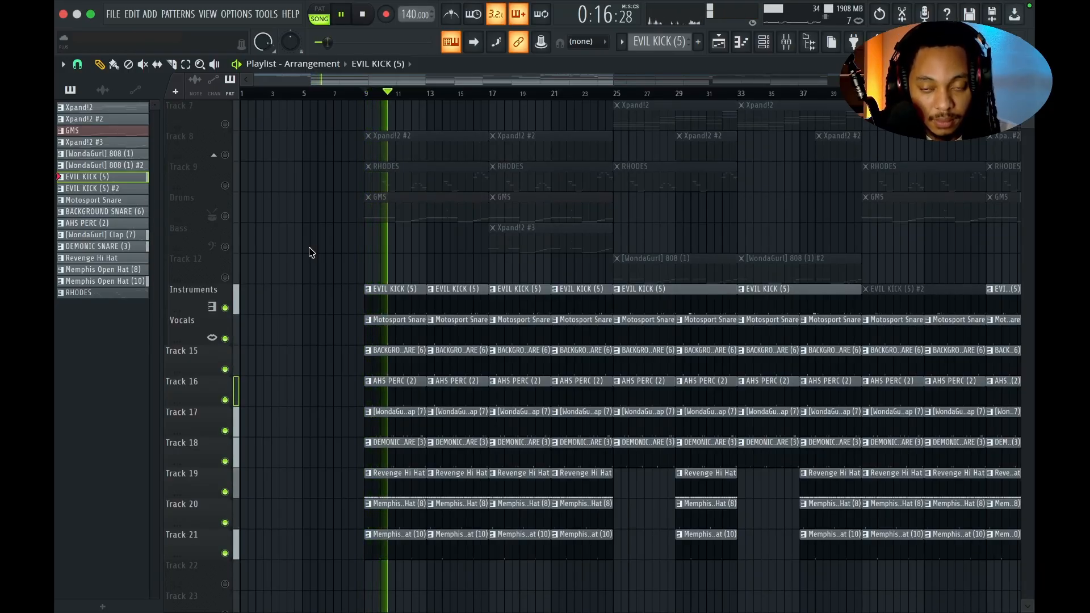
Open the Revenge Hi Hat pattern in the piano roll, examine its notes and velocities, and return to the playlist.
{"action": "double_click", "coordinate": [403, 482]}
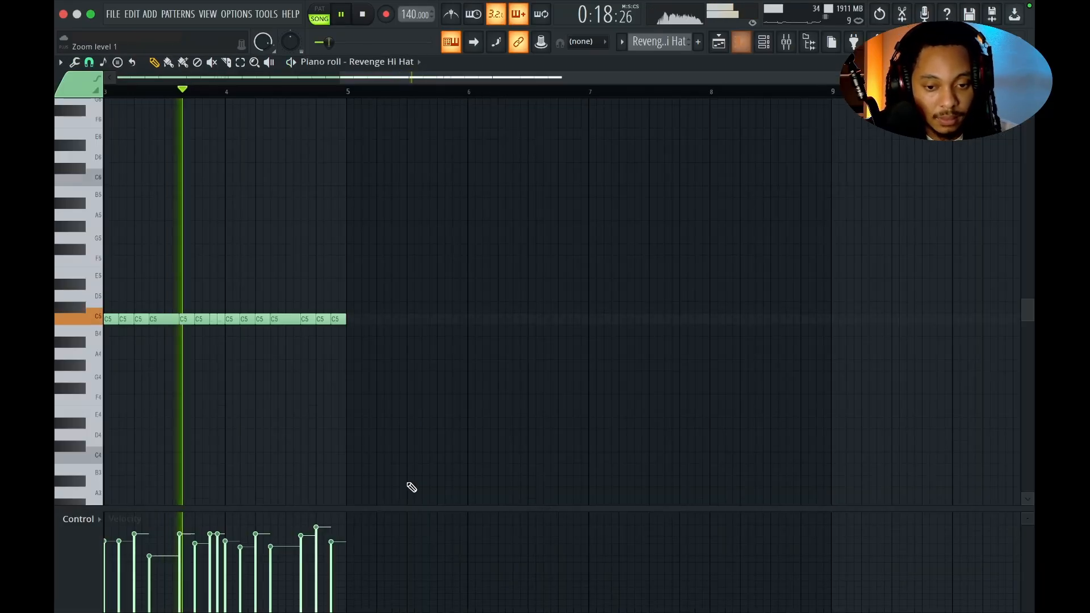
{"action": "key", "text": "space"}
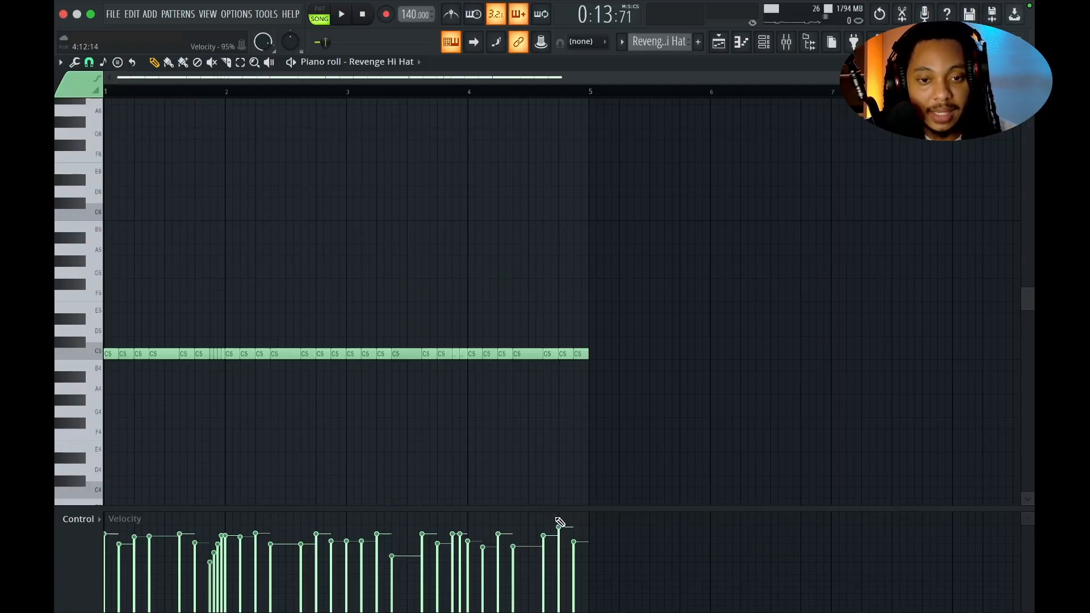
{"action": "left_click", "coordinate": [718, 41]}
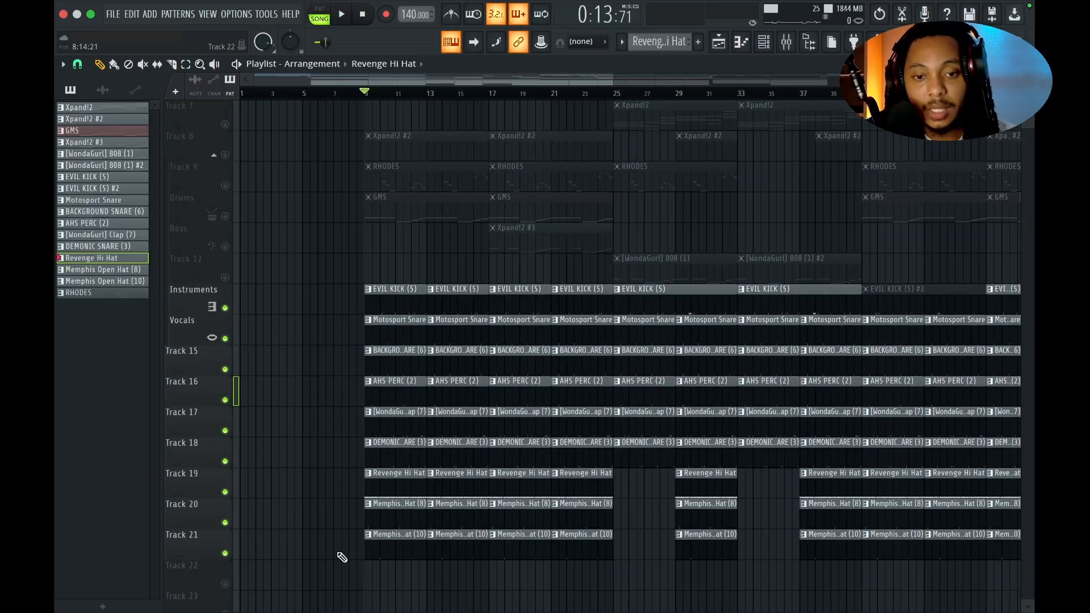
Unmute the Drums track holding the GMS clips and play it together with the drum patterns from bar 9.
{"action": "scroll", "coordinate": [389, 386], "scroll_direction": "up", "scroll_amount": 5}
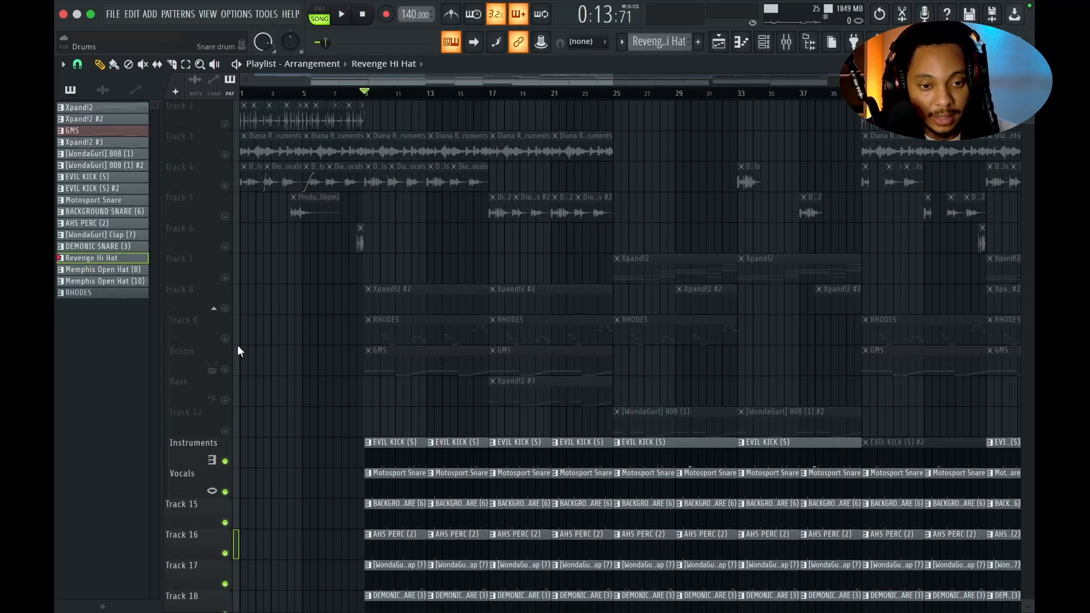
{"action": "left_click", "coordinate": [225, 369]}
{"action": "scroll", "coordinate": [335, 286], "scroll_direction": "up", "scroll_amount": 1}
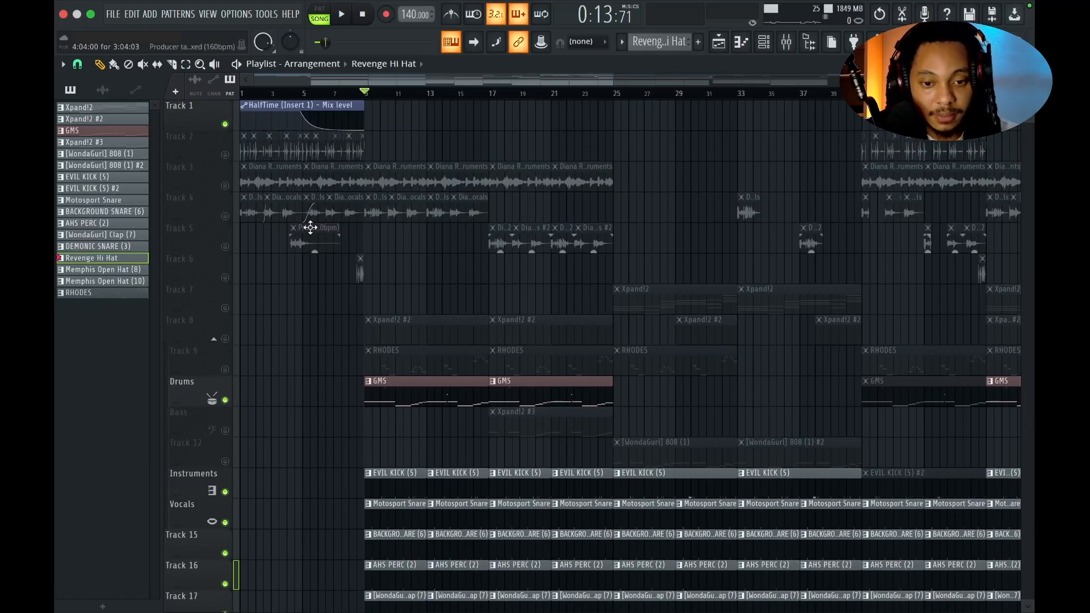
{"action": "key", "text": "space"}
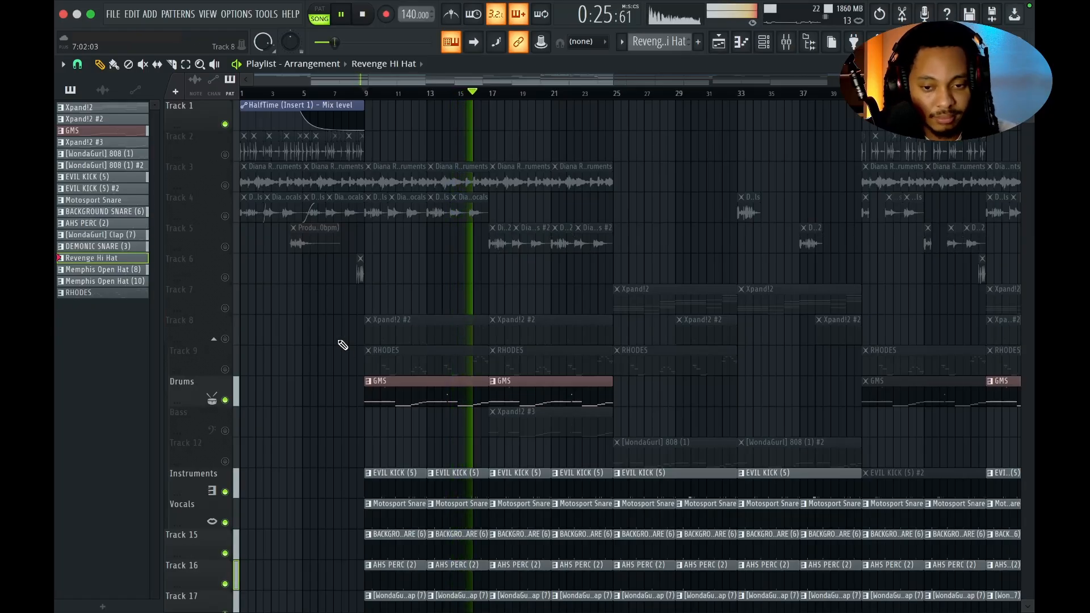
{"action": "key", "text": "space"}
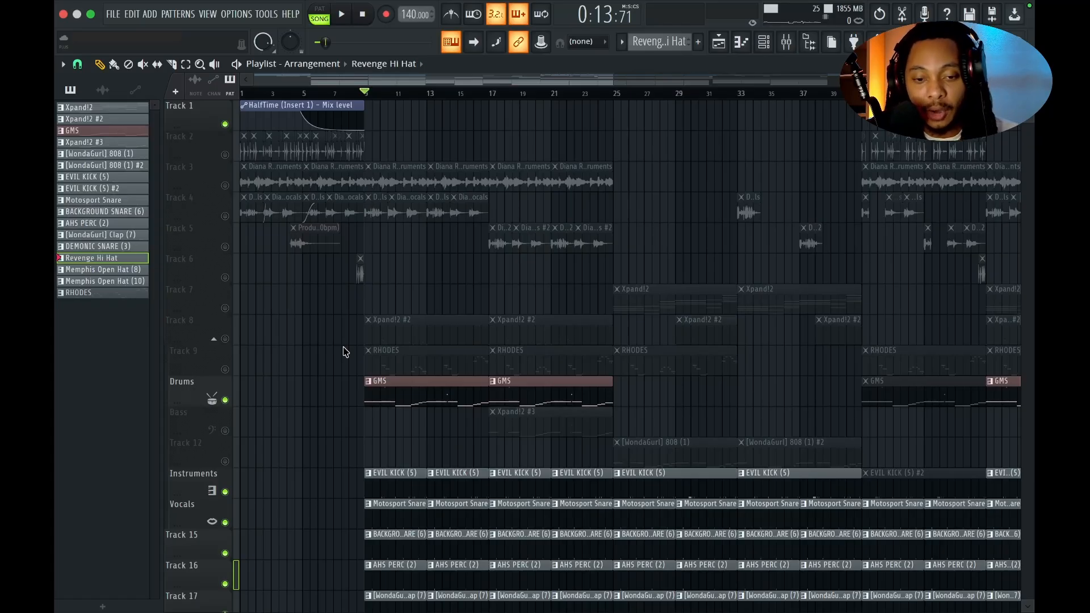
Open the GMS pattern in the piano roll and examine the notes in its first four bars.
{"action": "double_click", "coordinate": [382, 392]}
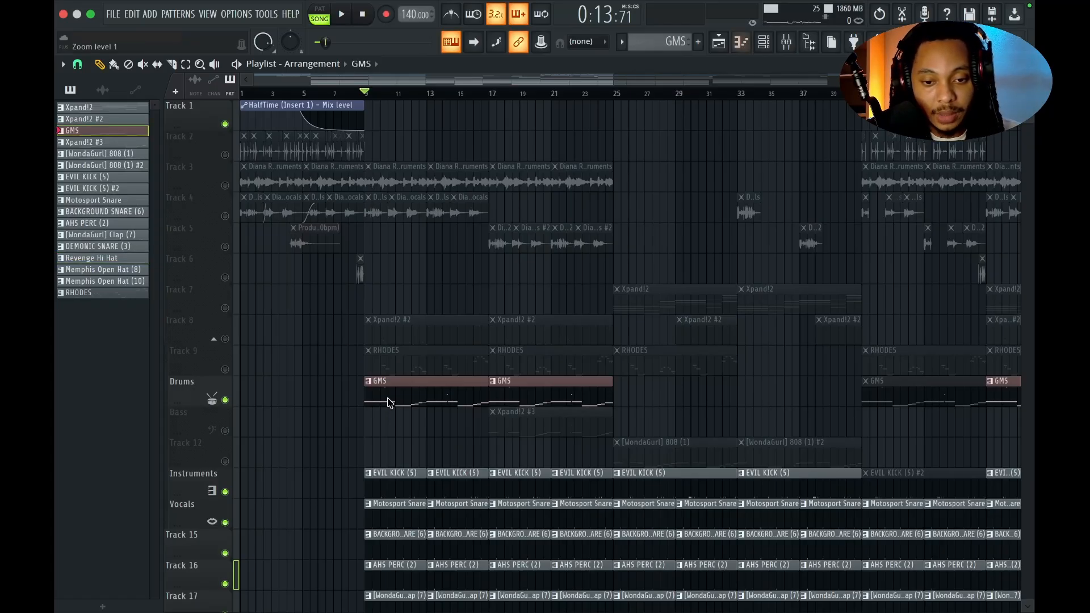
{"action": "scroll", "coordinate": [296, 357], "scroll_direction": "left", "scroll_amount": 3}
{"action": "scroll", "coordinate": [296, 357], "scroll_direction": "up", "scroll_amount": 2}
{"action": "scroll", "coordinate": [179, 363], "scroll_direction": "up", "scroll_amount": 3}
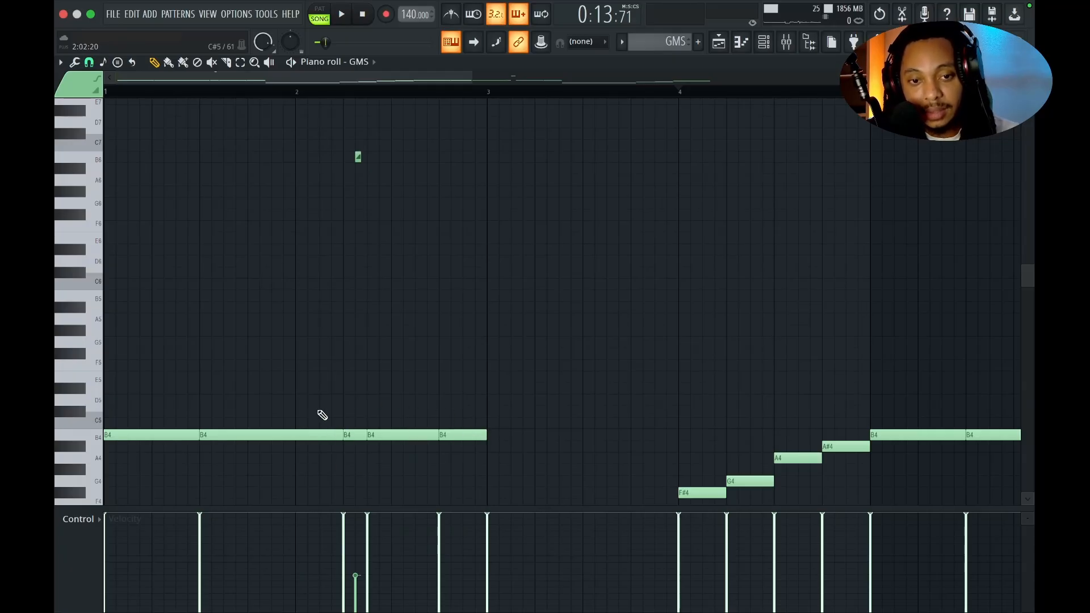
{"action": "scroll", "coordinate": [414, 477], "scroll_direction": "down", "scroll_amount": 3}
{"action": "scroll", "coordinate": [413, 477], "scroll_direction": "right", "scroll_amount": 2}
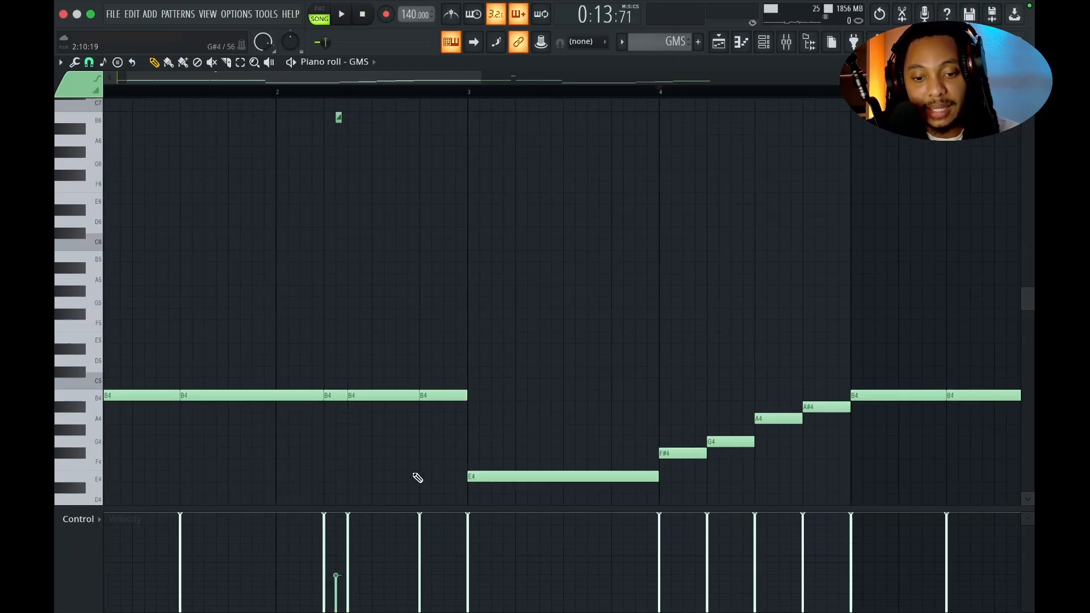
{"action": "scroll", "coordinate": [199, 385], "scroll_direction": "down", "scroll_amount": 3}
{"action": "scroll", "coordinate": [199, 386], "scroll_direction": "left", "scroll_amount": 1}
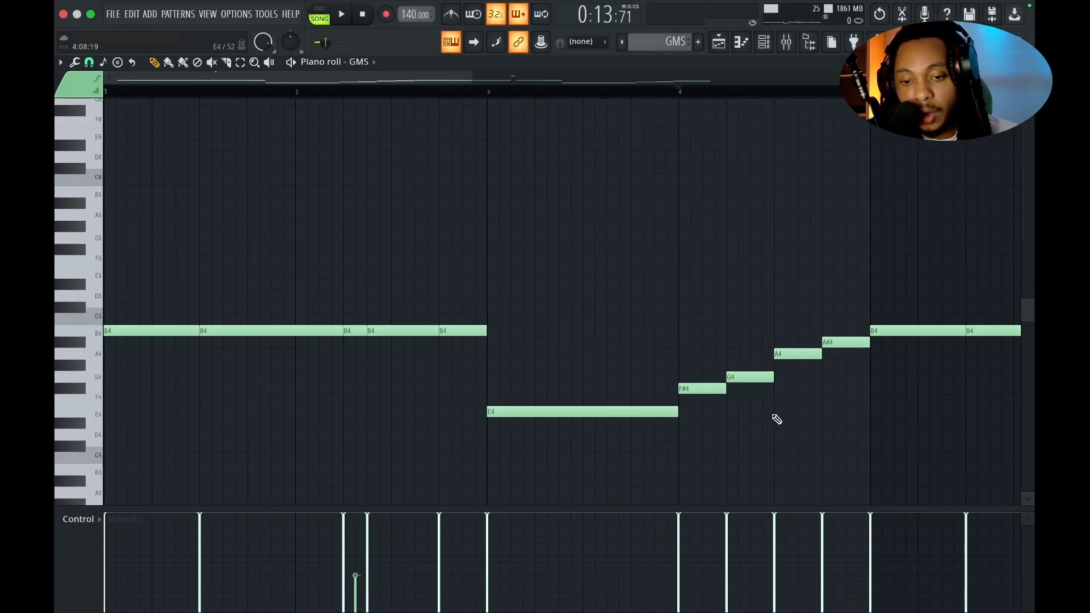
Examine the GMS notes from bar 4 to the pattern's end, and return to the playlist.
{"action": "scroll", "coordinate": [666, 448], "scroll_direction": "right", "scroll_amount": 8}
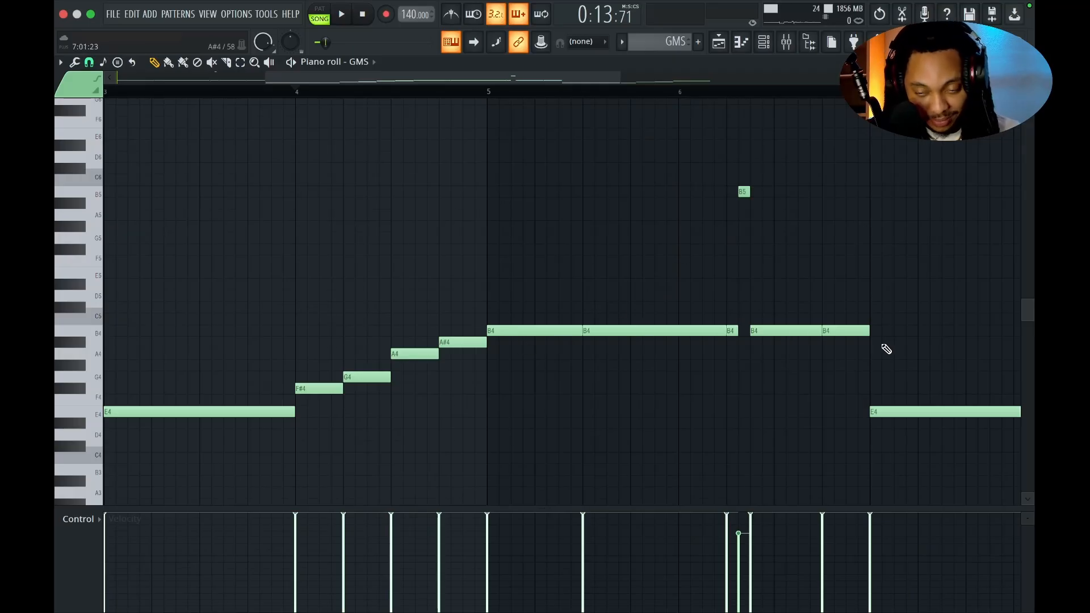
{"action": "scroll", "coordinate": [763, 342], "scroll_direction": "right", "scroll_amount": 8}
{"action": "scroll", "coordinate": [762, 342], "scroll_direction": "down", "scroll_amount": 1}
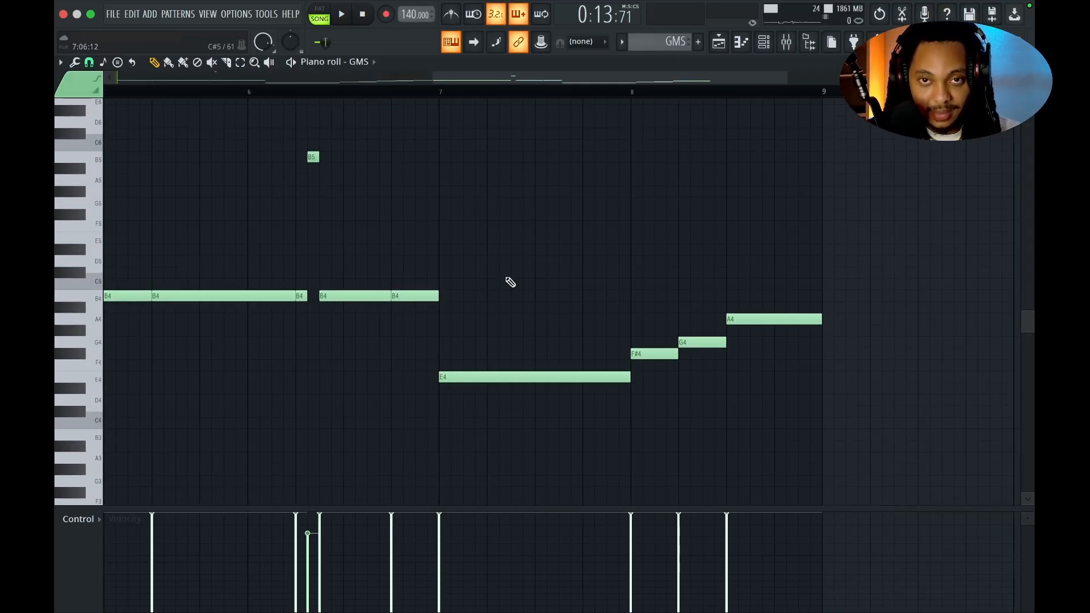
{"action": "scroll", "coordinate": [511, 282], "scroll_direction": "left", "scroll_amount": 5}
{"action": "scroll", "coordinate": [510, 282], "scroll_direction": "up", "scroll_amount": 1}
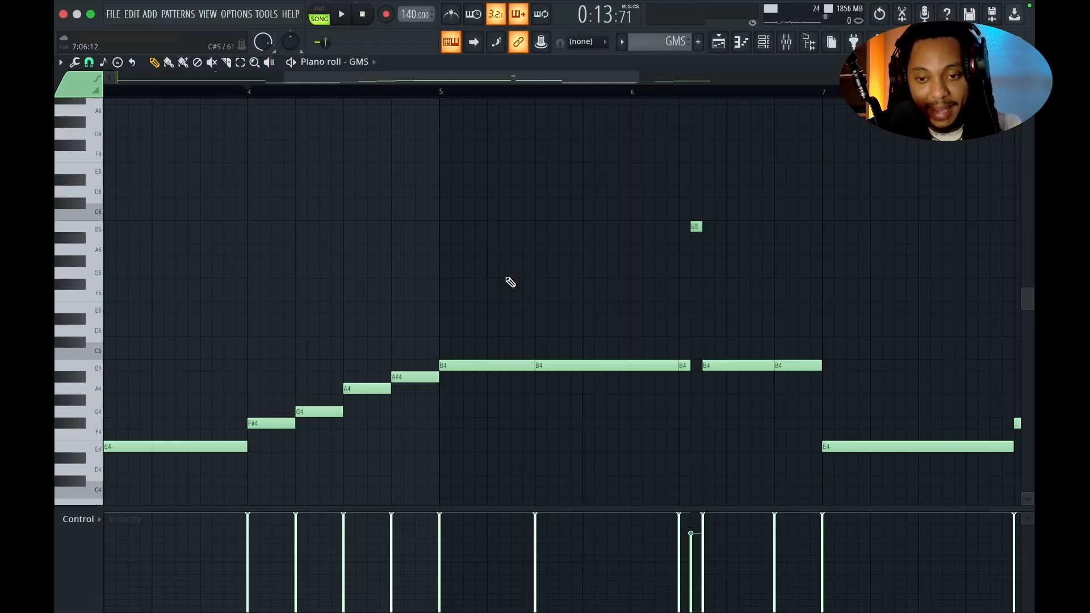
{"action": "left_click", "coordinate": [717, 50]}
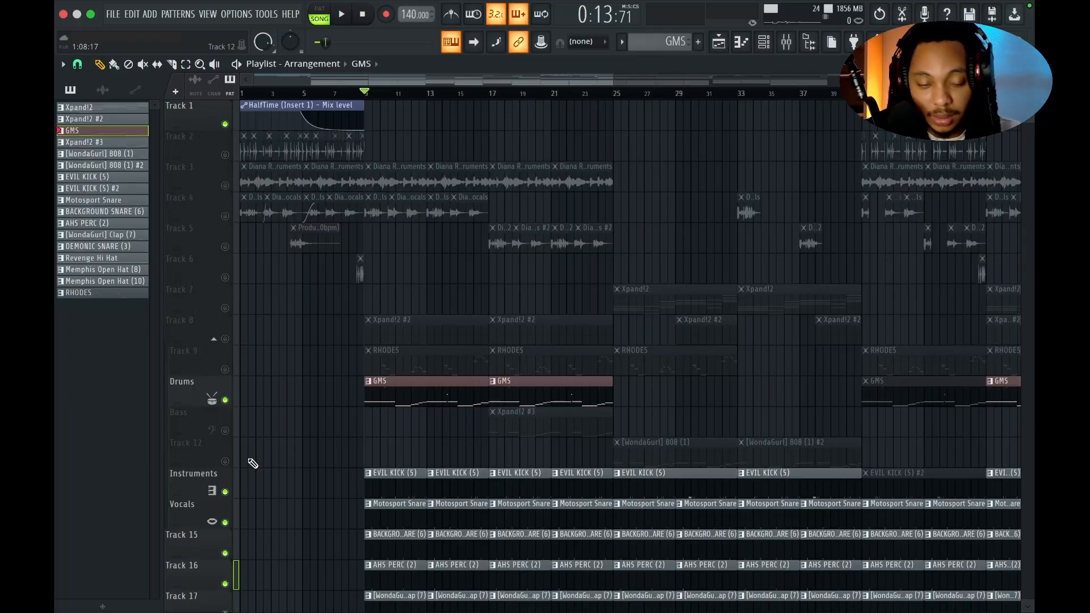
Mute the Drums track, unmute Track 7, and play its Xpand!2 clips with the drum patterns from bar 25.
{"action": "left_click", "coordinate": [225, 400]}
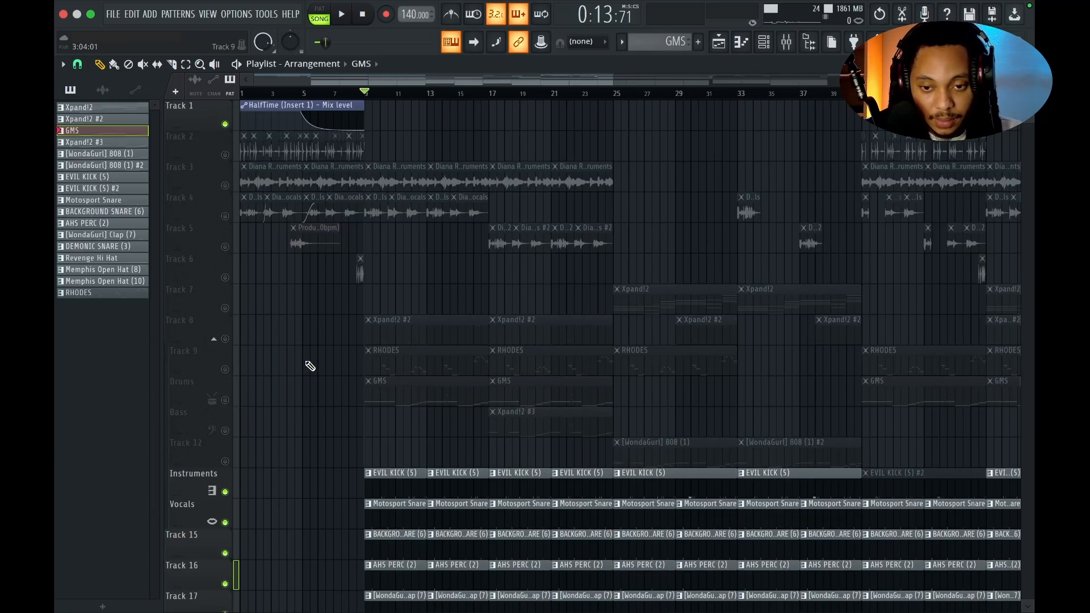
{"action": "scroll", "coordinate": [403, 356], "scroll_direction": "right", "scroll_amount": 3}
{"action": "left_click", "coordinate": [570, 97]}
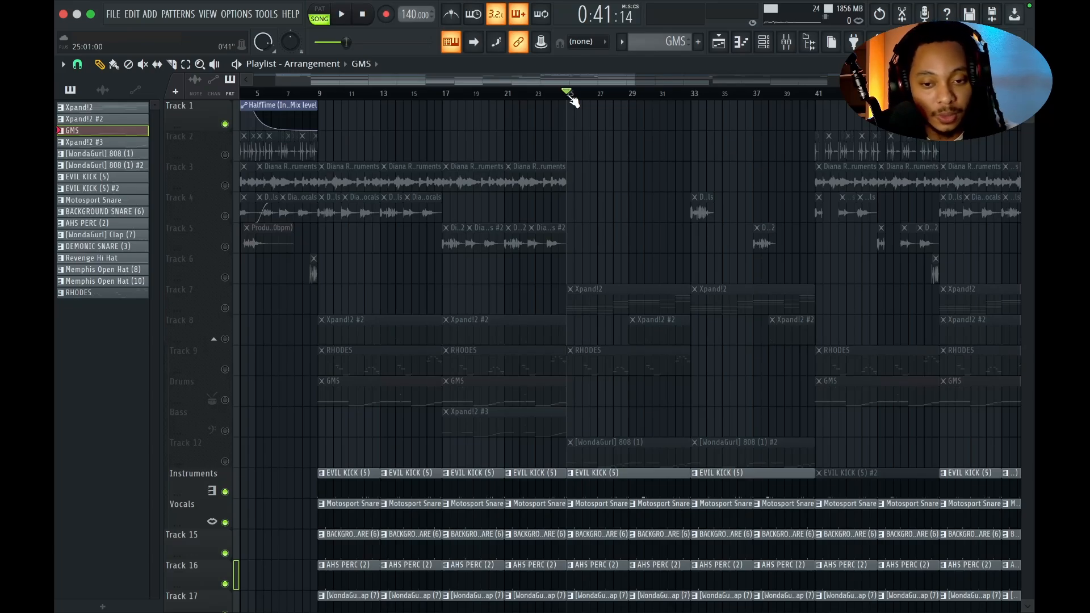
{"action": "left_click", "coordinate": [225, 308]}
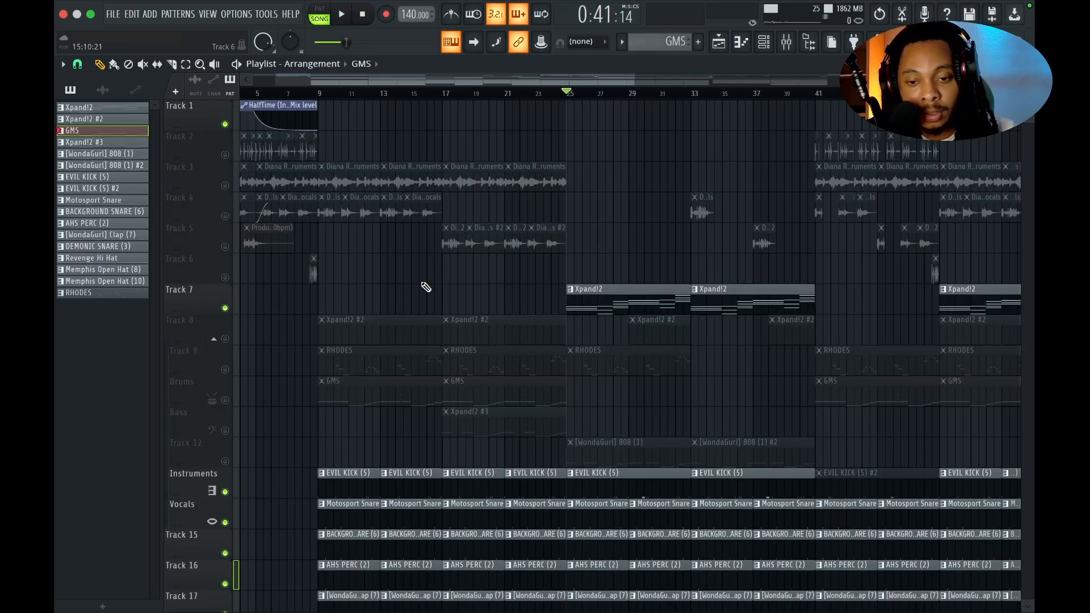
{"action": "key", "text": "space"}
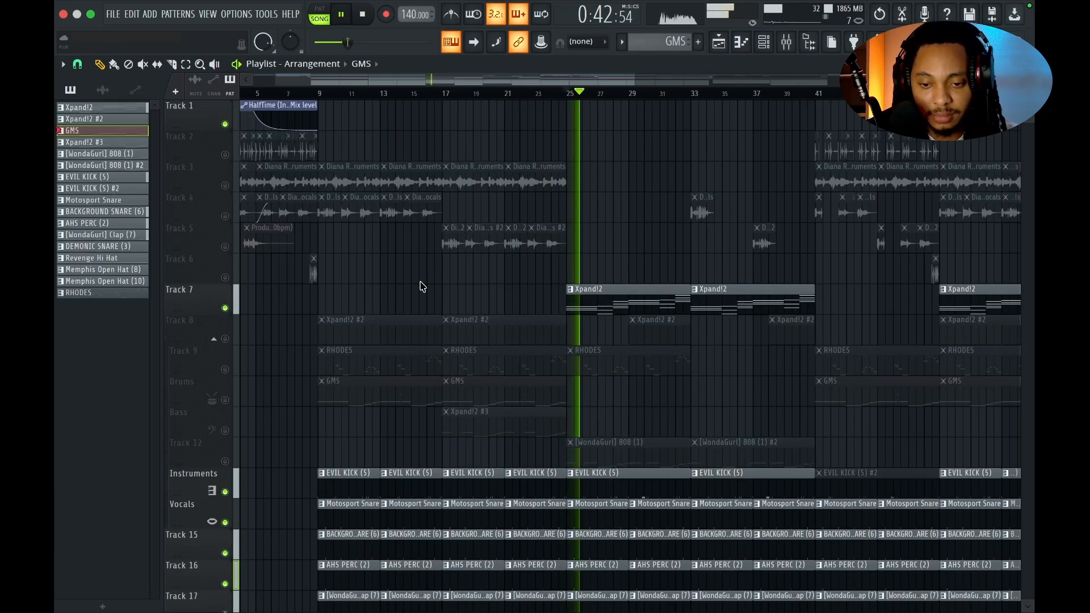
Examine the Xpand!2 chord notes in the piano roll while they play, and return to the playlist.
{"action": "double_click", "coordinate": [603, 304]}
{"action": "scroll", "coordinate": [452, 342], "scroll_direction": "up", "scroll_amount": 3}
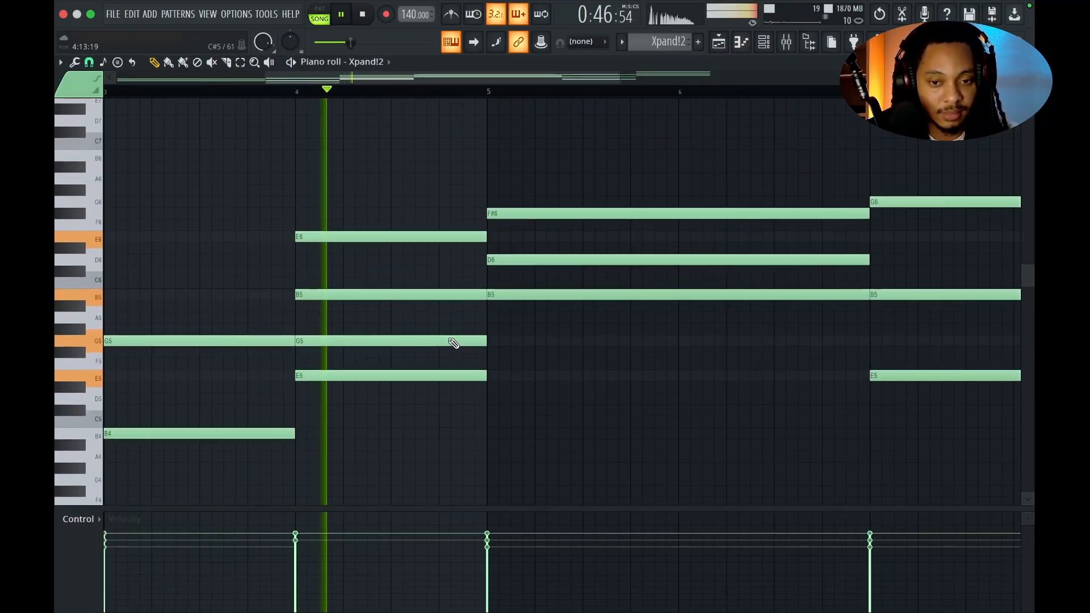
{"action": "scroll", "coordinate": [450, 339], "scroll_direction": "down", "scroll_amount": 2, "text": "ctrl"}
{"action": "scroll", "coordinate": [449, 339], "scroll_direction": "down", "scroll_amount": 4, "text": "ctrl"}
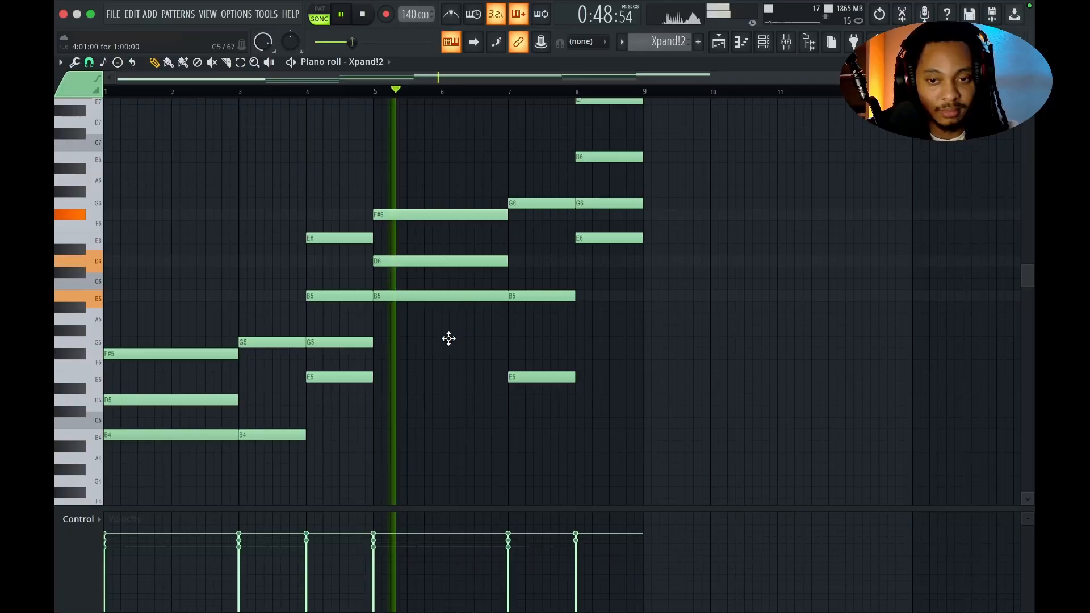
{"action": "scroll", "coordinate": [448, 339], "scroll_direction": "up", "scroll_amount": 2}
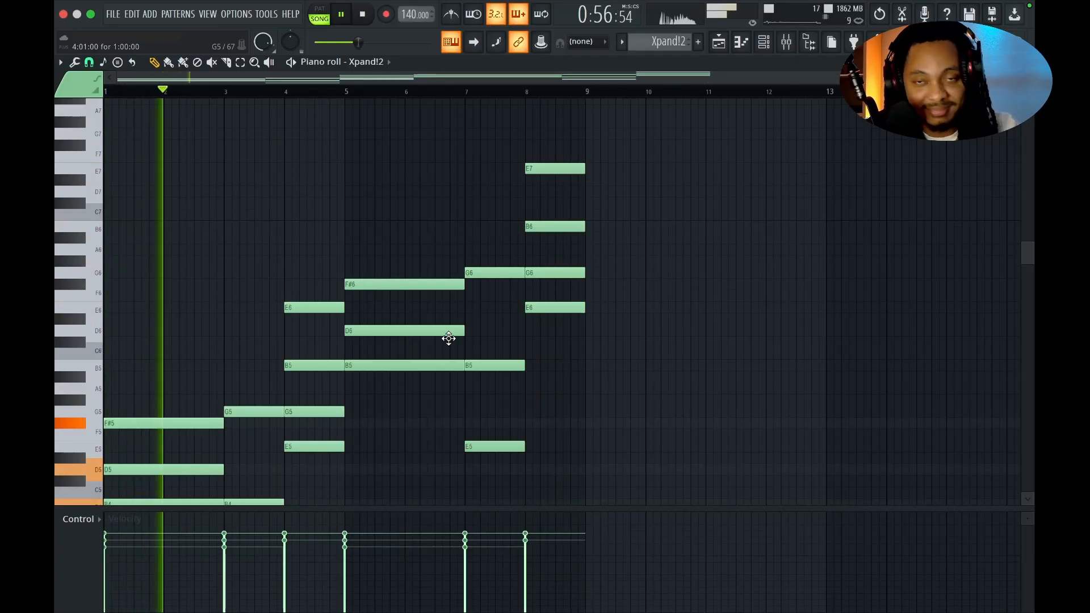
{"action": "key", "text": "space"}
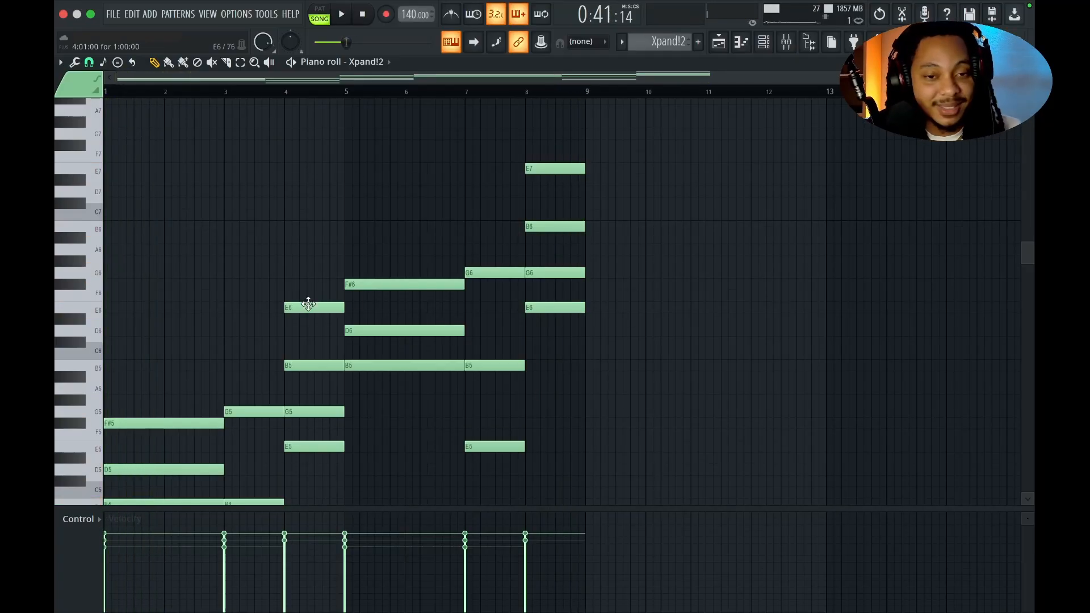
{"action": "left_click", "coordinate": [719, 41]}
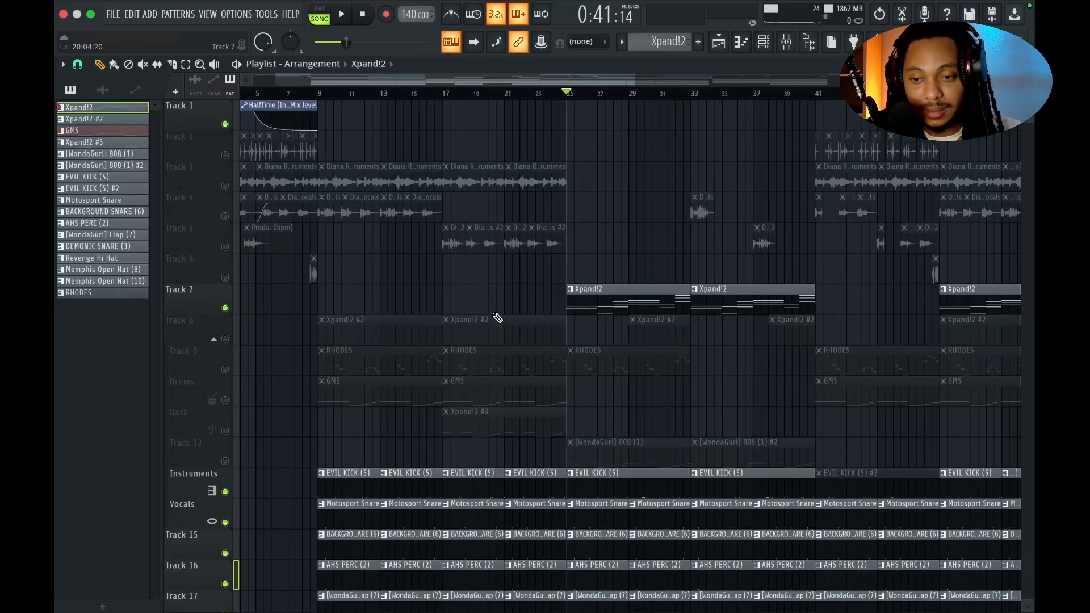
Unmute Track 12, which holds the [WondaGurl] 808 clips.
{"action": "scroll", "coordinate": [497, 316], "scroll_direction": "down", "scroll_amount": 2}
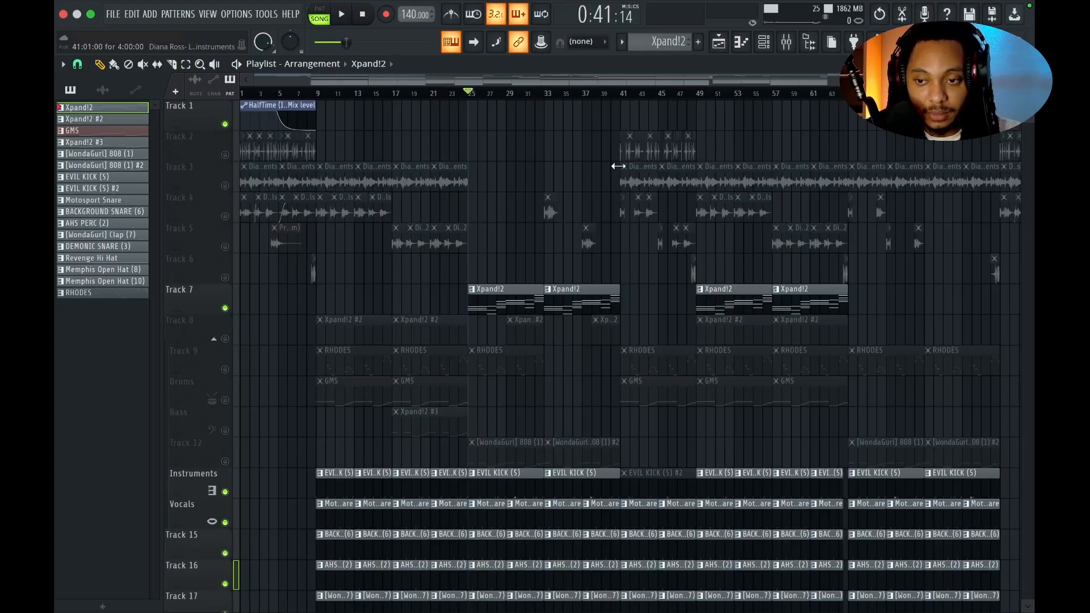
{"action": "scroll", "coordinate": [618, 165], "scroll_direction": "right", "scroll_amount": 3}
{"action": "scroll", "coordinate": [617, 165], "scroll_direction": "down", "scroll_amount": 4}
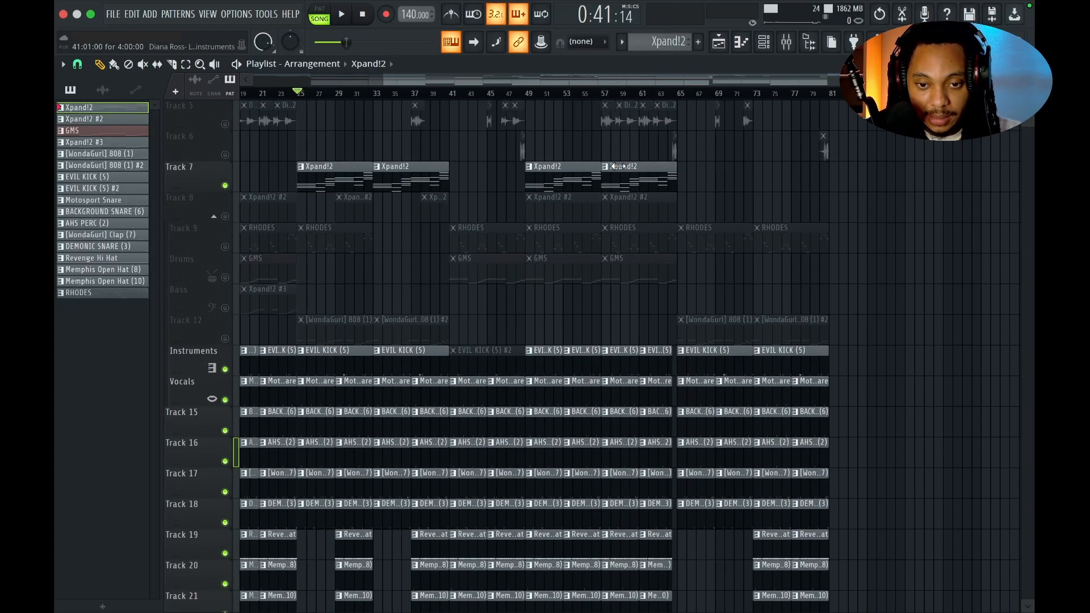
{"action": "scroll", "coordinate": [617, 166], "scroll_direction": "down", "scroll_amount": 6}
{"action": "scroll", "coordinate": [617, 166], "scroll_direction": "up", "scroll_amount": 6}
{"action": "scroll", "coordinate": [618, 166], "scroll_direction": "left", "scroll_amount": 3}
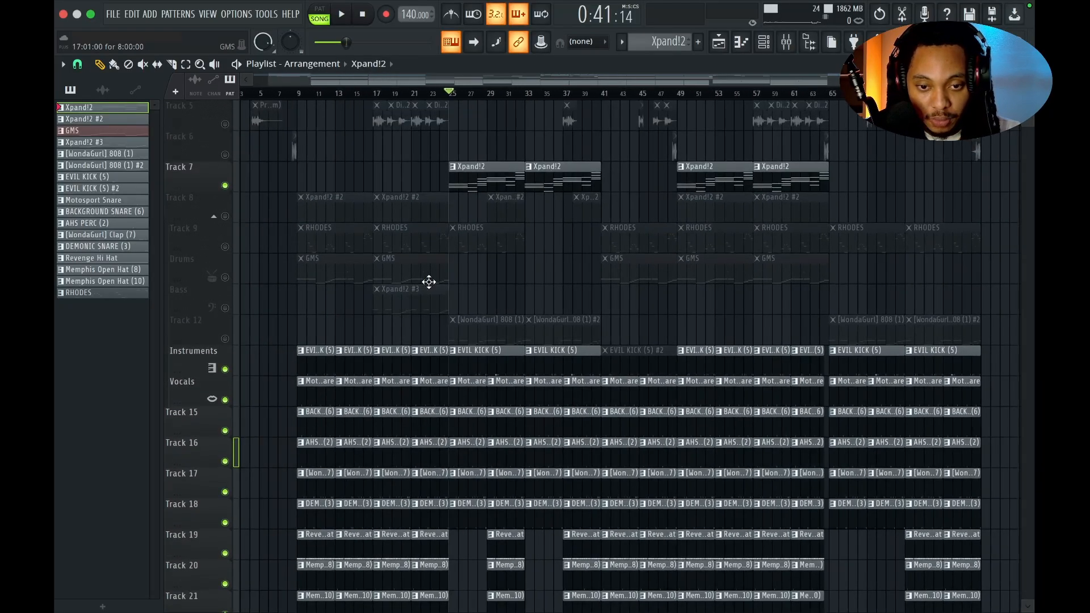
{"action": "left_click", "coordinate": [225, 338]}
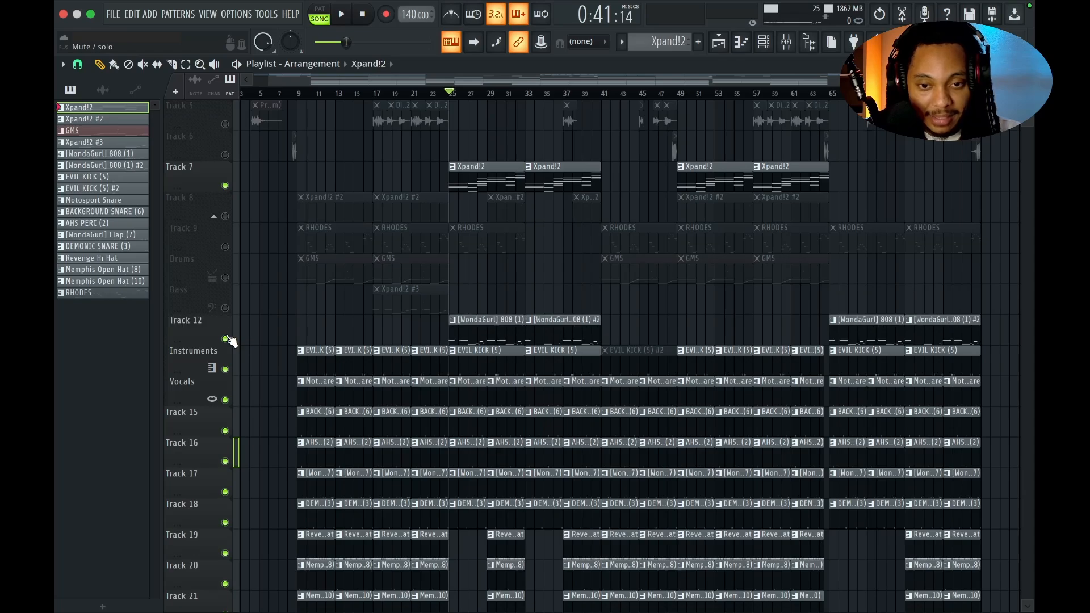
Open the [WondaGurl] 808 (1) pattern in the piano roll, examine its notes during playback from bar 25, and return to the playlist.
{"action": "double_click", "coordinate": [494, 325]}
{"action": "scroll", "coordinate": [400, 258], "scroll_direction": "left", "scroll_amount": 4}
{"action": "scroll", "coordinate": [401, 258], "scroll_direction": "up", "scroll_amount": 2}
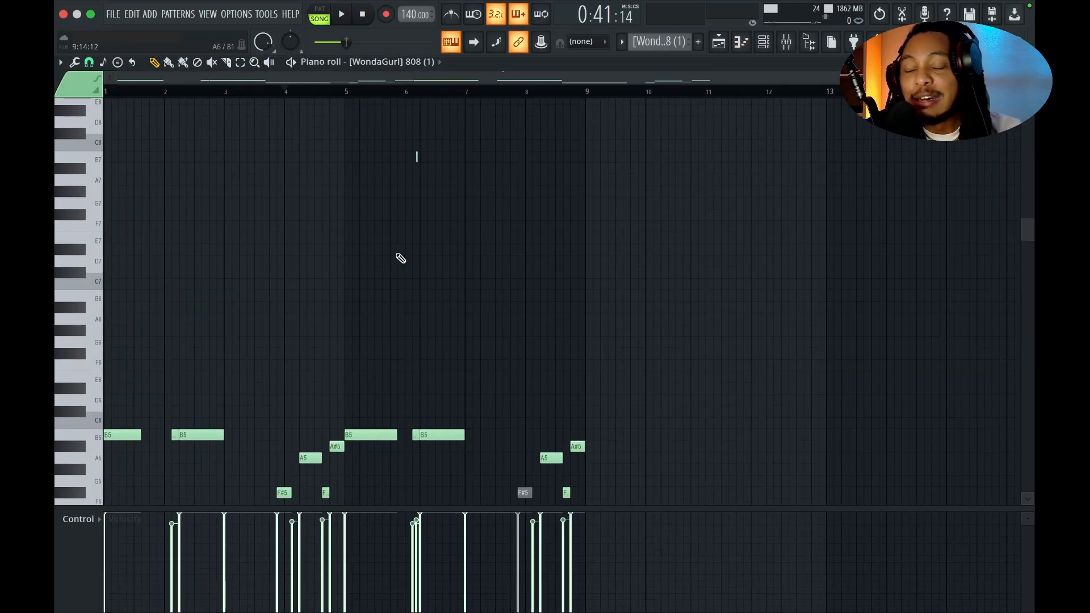
{"action": "scroll", "coordinate": [401, 258], "scroll_direction": "down", "scroll_amount": 2}
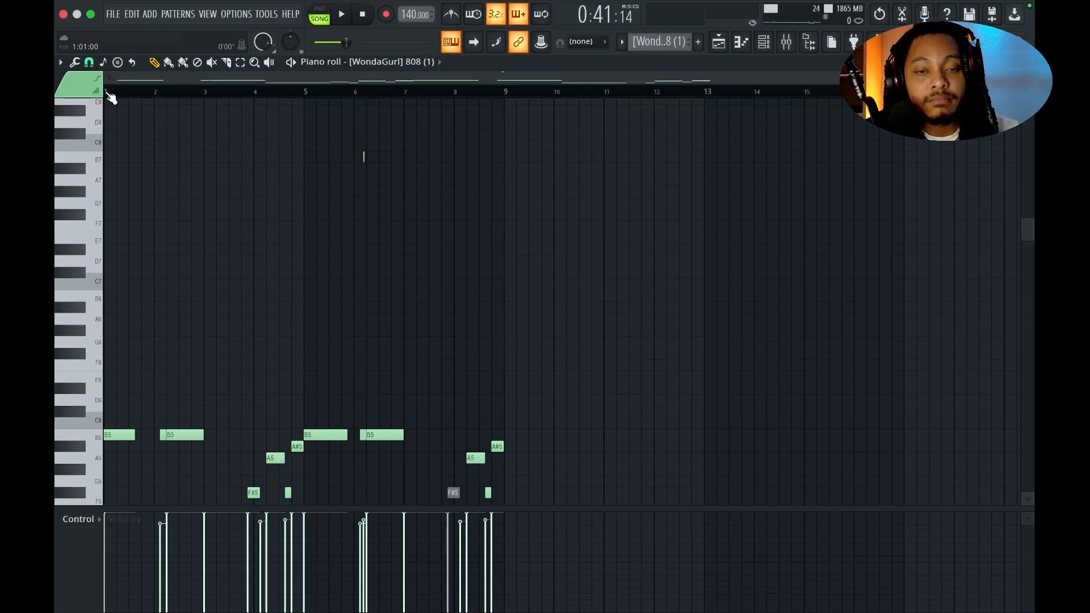
{"action": "key", "text": "space"}
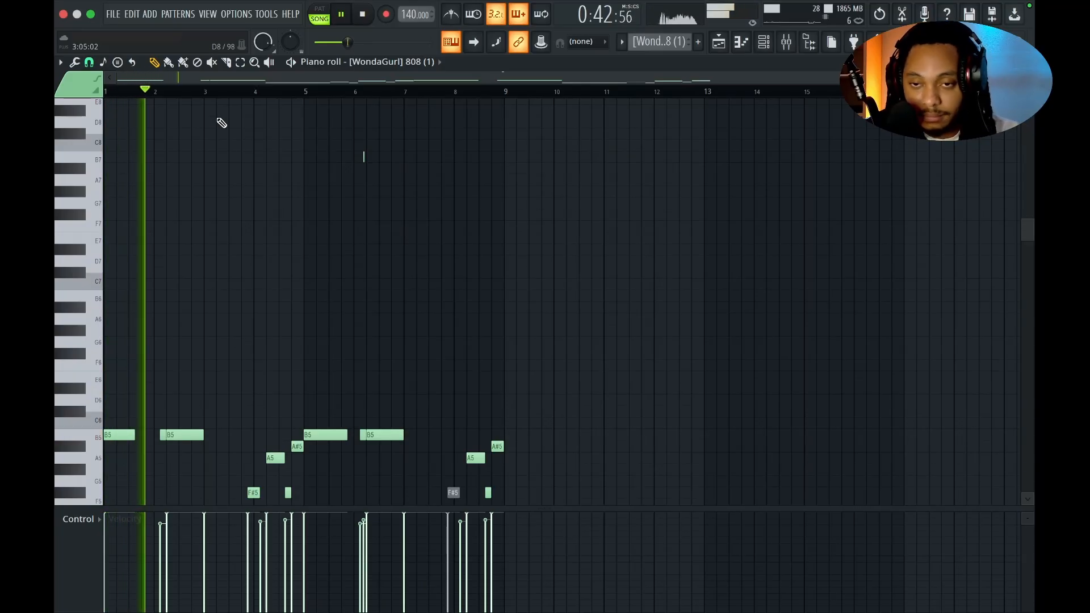
{"action": "scroll", "coordinate": [249, 171], "scroll_direction": "down", "scroll_amount": 4}
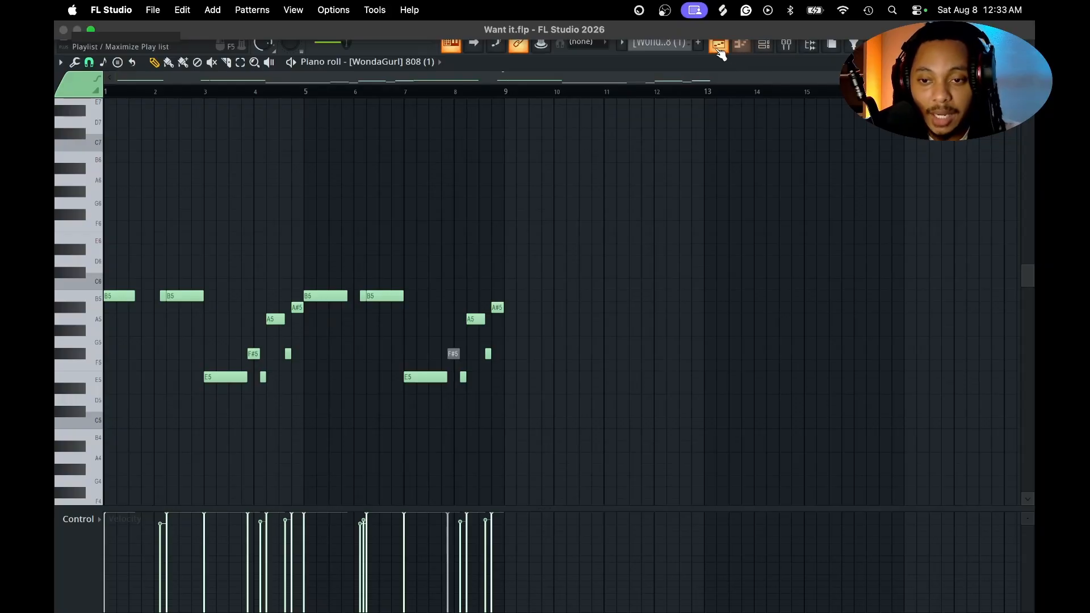
{"action": "left_click", "coordinate": [718, 41]}
Examine how the 808, Xpand!2, sample and drum clips are arranged across the playlist.
{"action": "scroll", "coordinate": [521, 259], "scroll_direction": "up", "scroll_amount": 1}
{"action": "scroll", "coordinate": [519, 260], "scroll_direction": "left", "scroll_amount": 1}
{"action": "scroll", "coordinate": [517, 262], "scroll_direction": "down", "scroll_amount": 3}
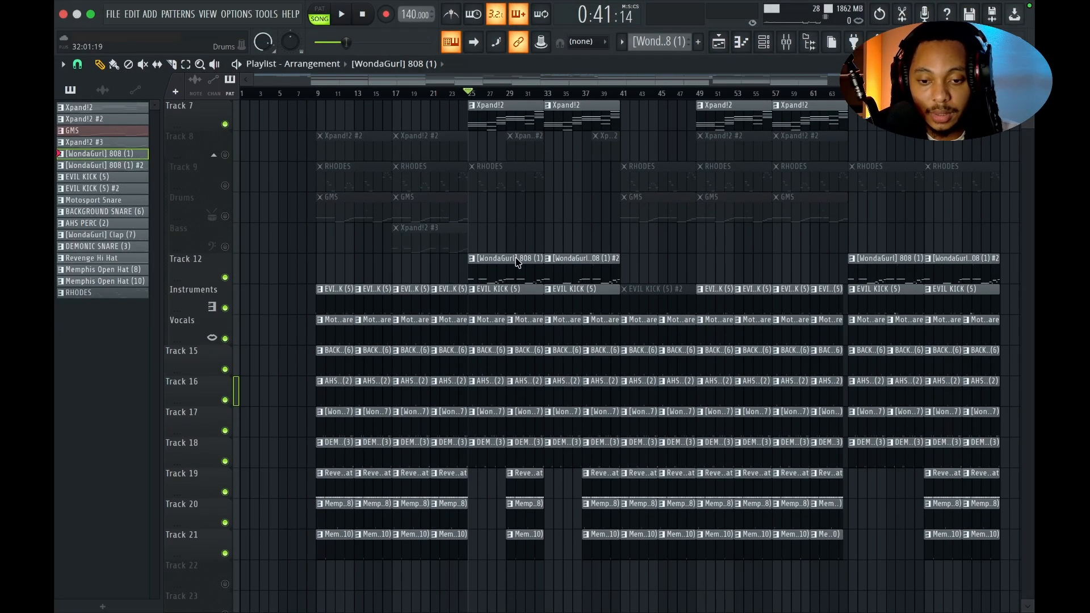
{"action": "scroll", "coordinate": [527, 424], "scroll_direction": "up", "scroll_amount": 4}
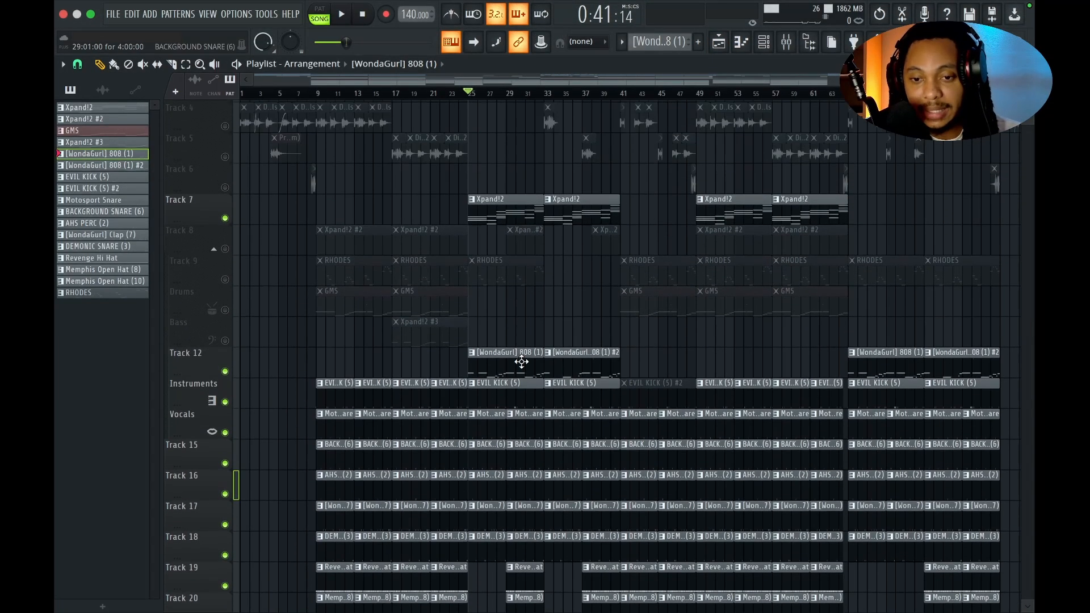
{"action": "scroll", "coordinate": [559, 417], "scroll_direction": "up", "scroll_amount": 1}
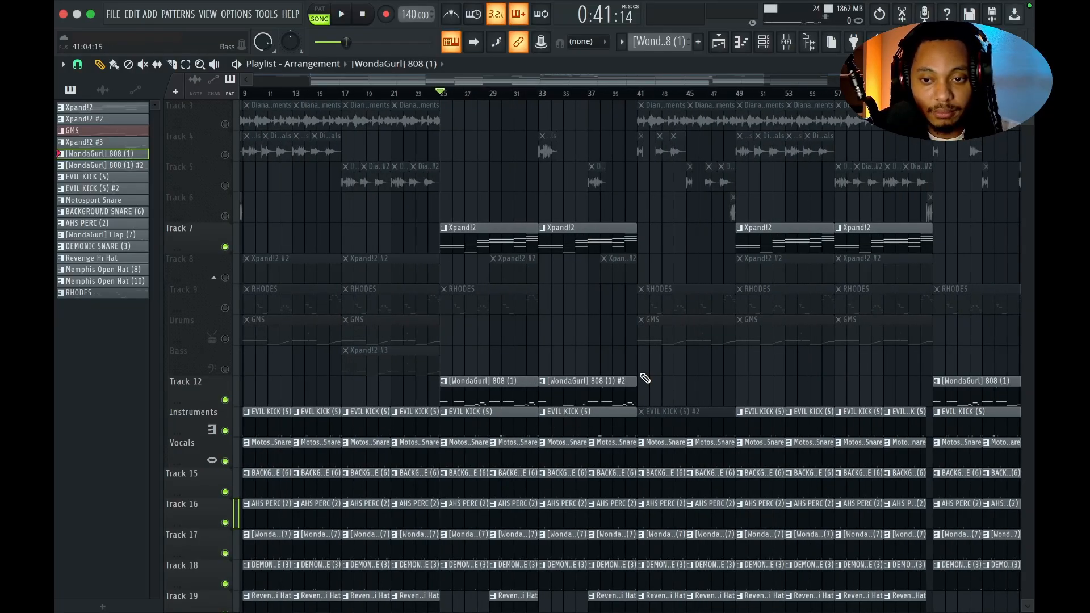
{"action": "scroll", "coordinate": [644, 377], "scroll_direction": "down", "scroll_amount": 1}
{"action": "scroll", "coordinate": [644, 377], "scroll_direction": "up", "scroll_amount": 2}
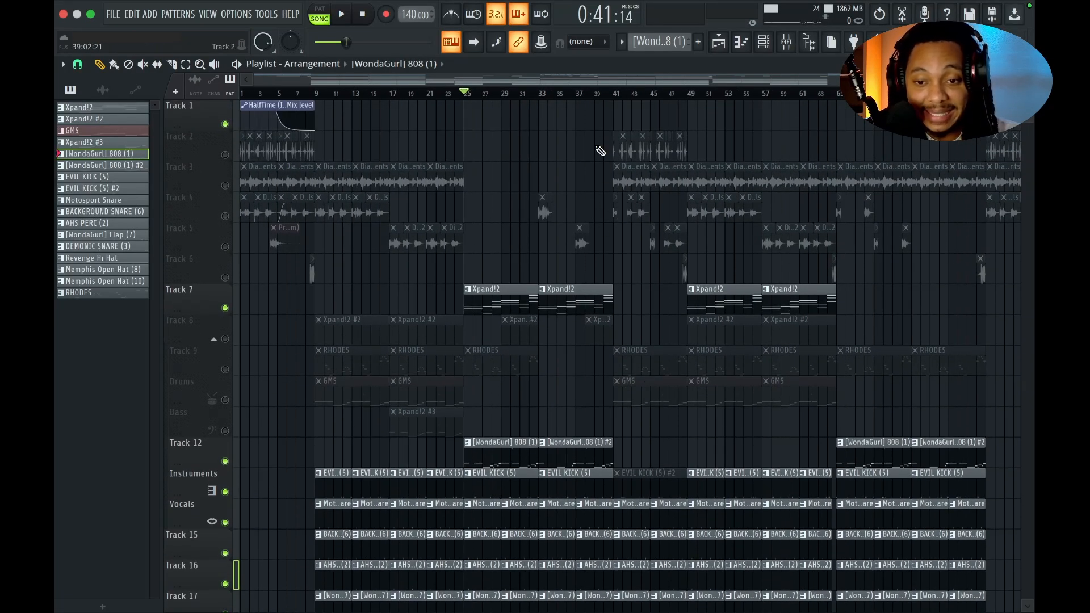